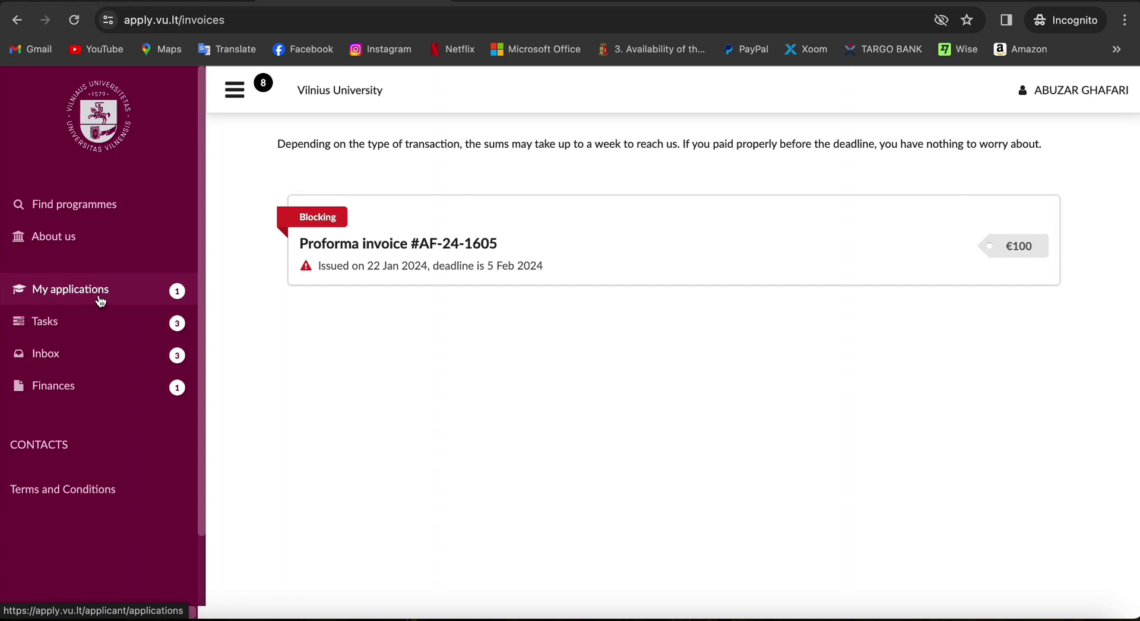
{"action": "left_click", "coordinate": [100, 301]}
{"action": "scroll", "coordinate": [431, 363], "scroll_direction": "down", "scroll_amount": 3}
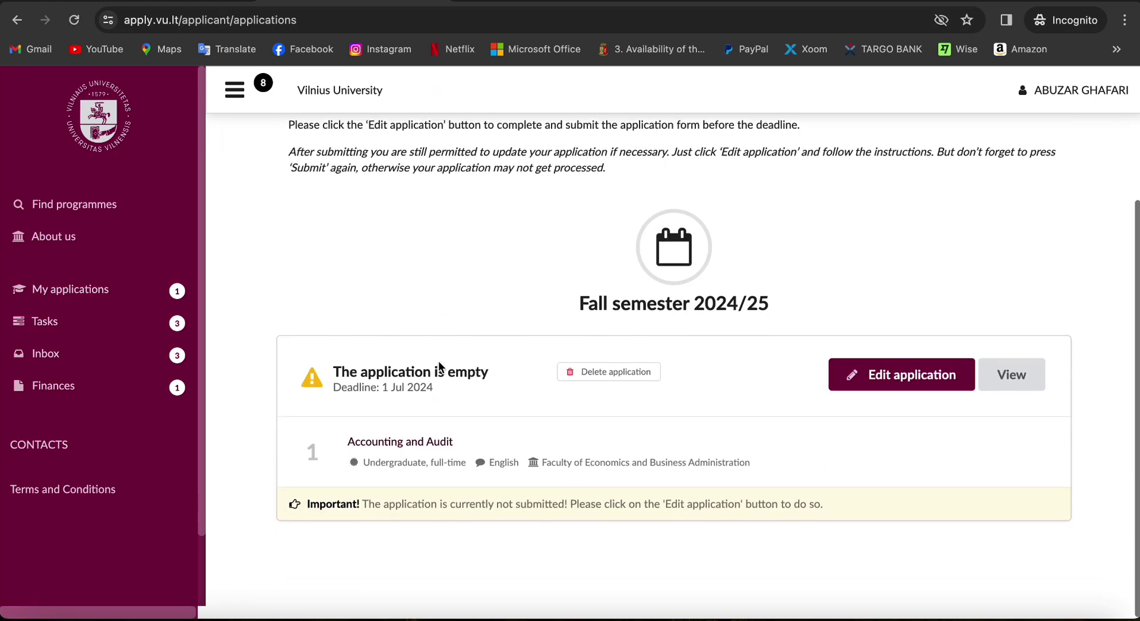
{"action": "left_click", "coordinate": [146, 330]}
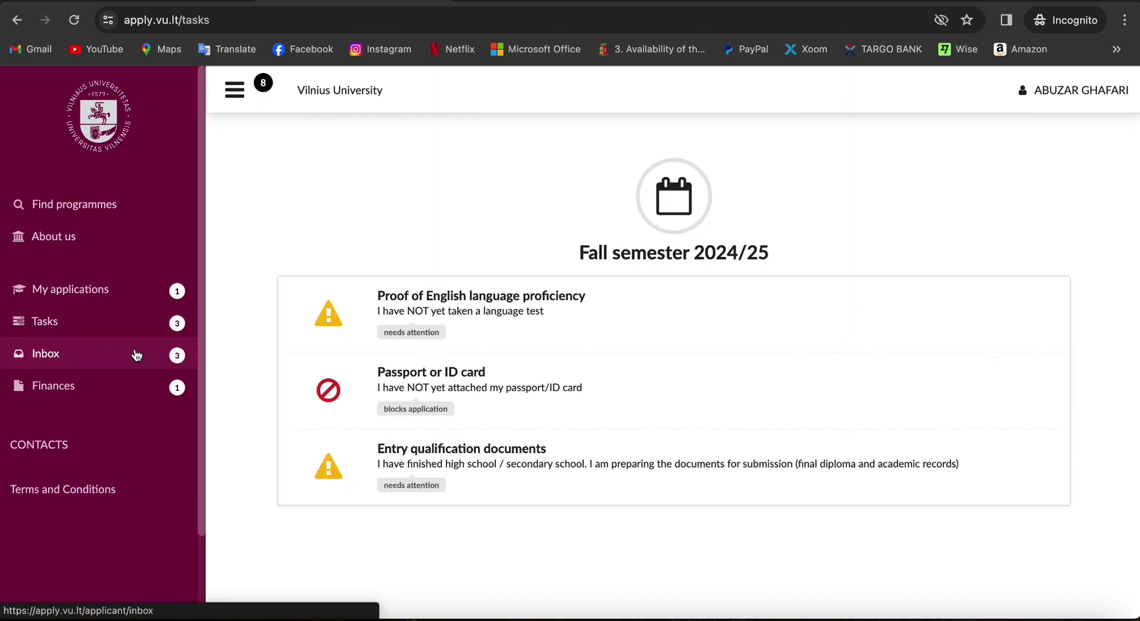
{"action": "left_click", "coordinate": [137, 354]}
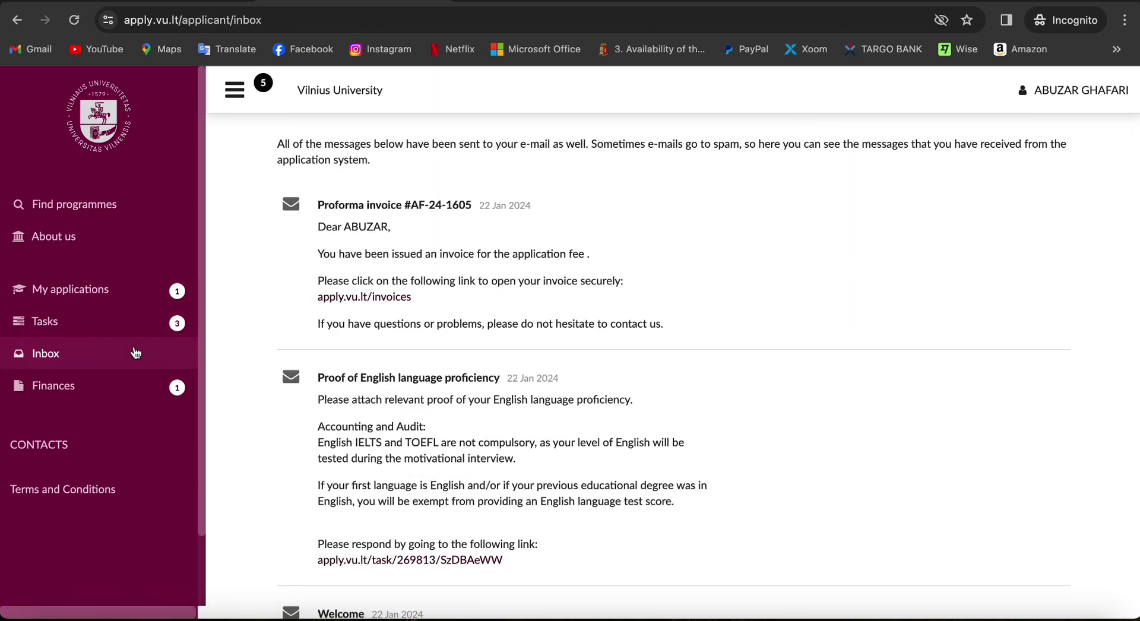
{"action": "scroll", "coordinate": [133, 368], "scroll_direction": "down", "scroll_amount": 1}
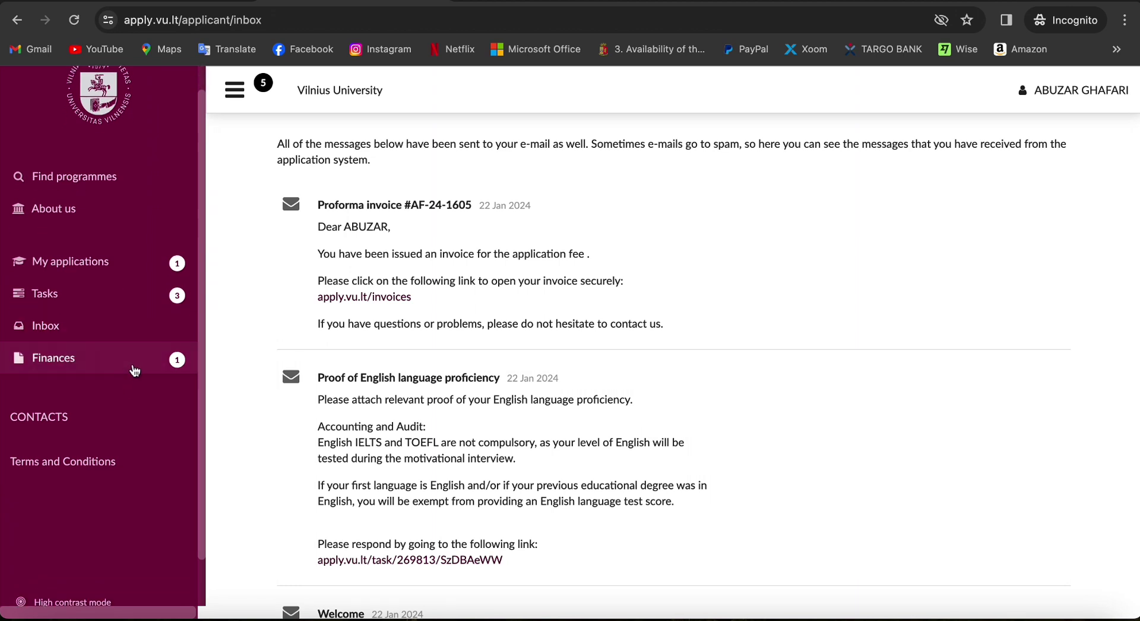
{"action": "left_click", "coordinate": [136, 363]}
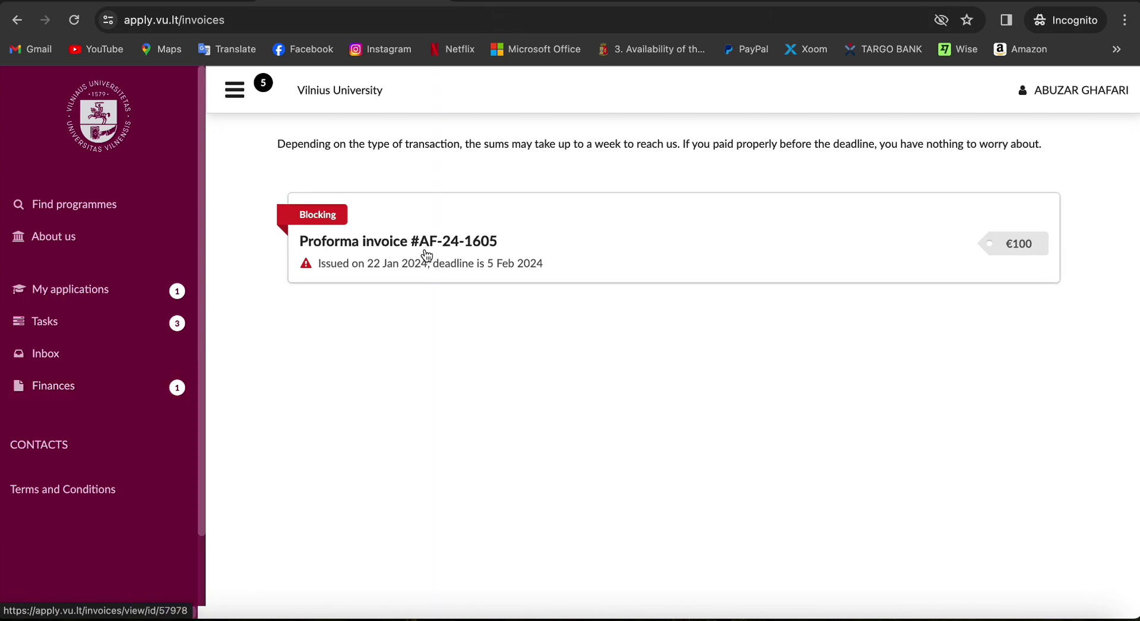
Open the €100 proforma invoice and start paying it with Flywire
{"action": "left_click", "coordinate": [575, 253]}
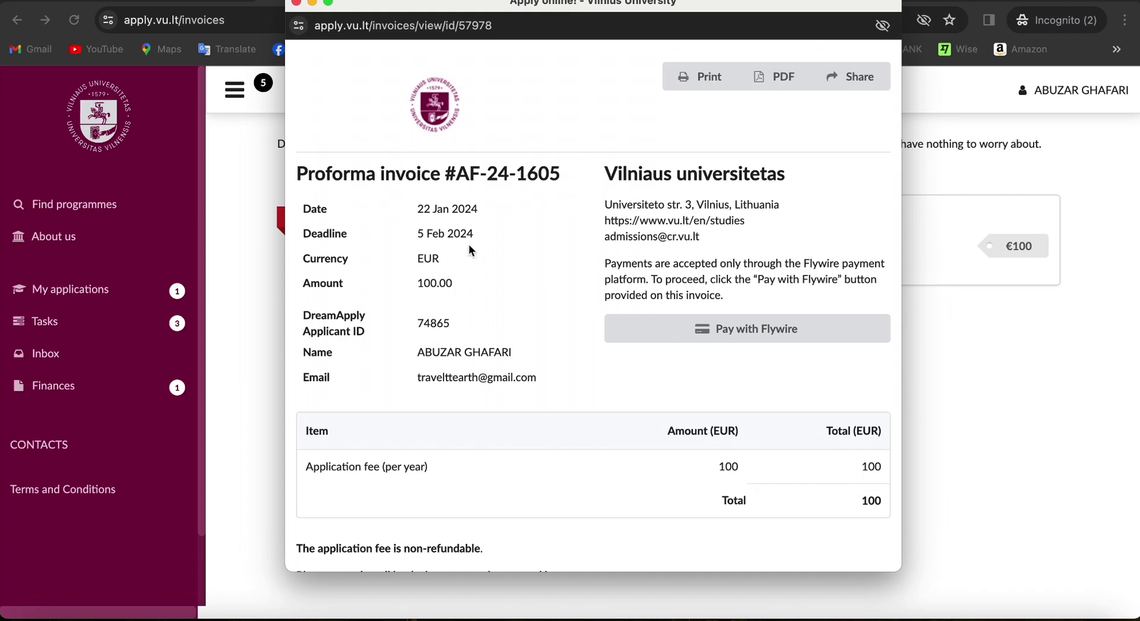
{"action": "scroll", "coordinate": [650, 241], "scroll_direction": "down", "scroll_amount": 2}
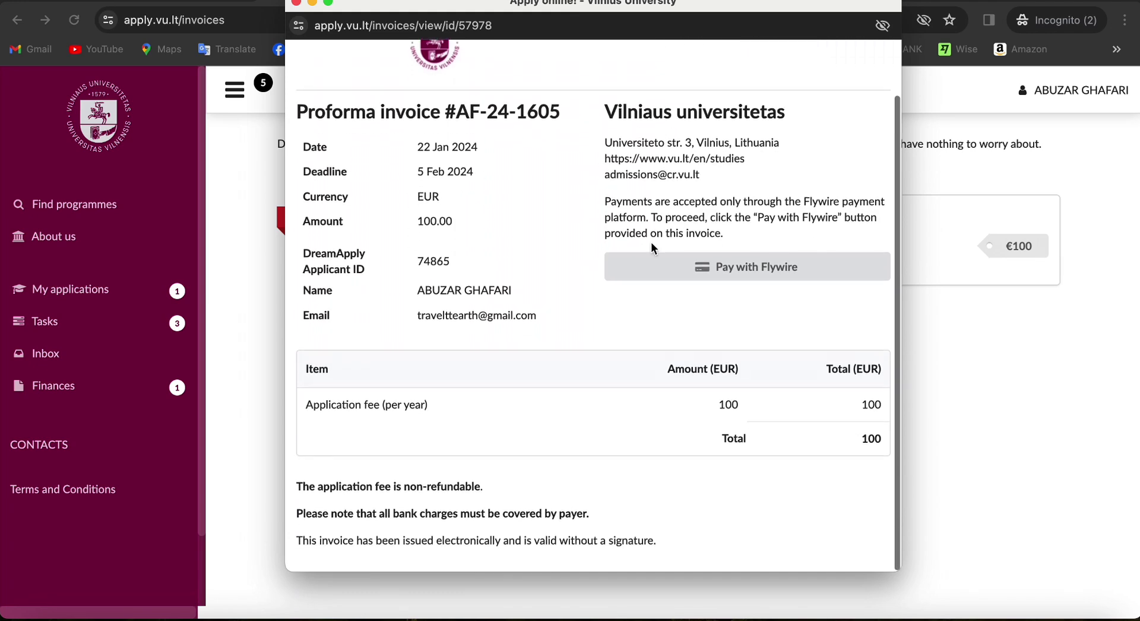
{"action": "scroll", "coordinate": [568, 274], "scroll_direction": "up", "scroll_amount": 2}
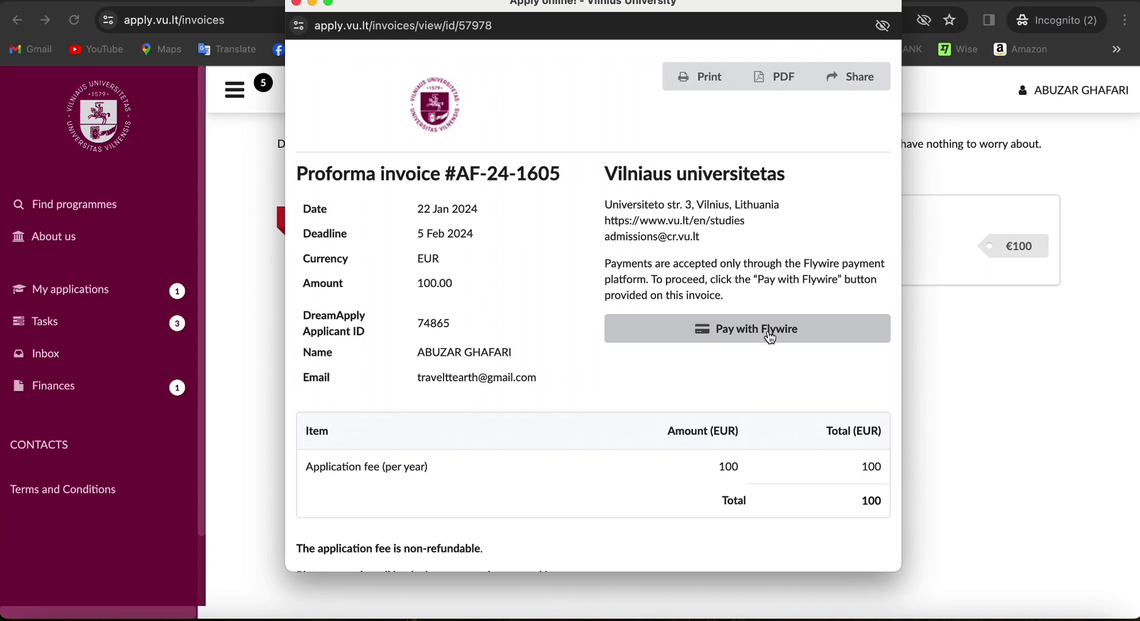
{"action": "left_click", "coordinate": [807, 334]}
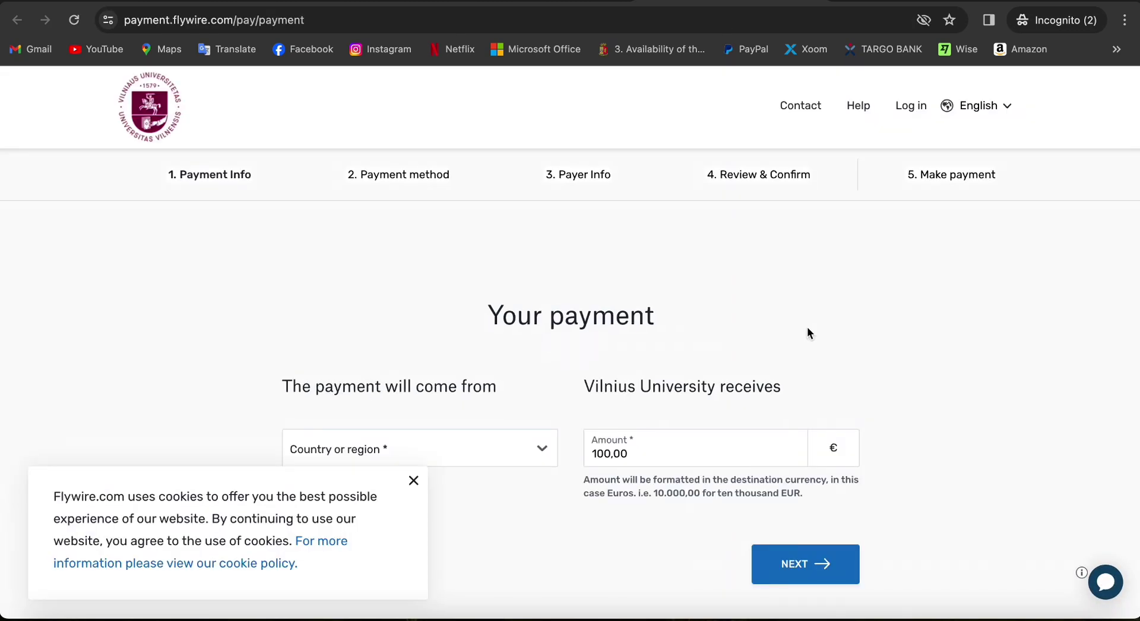
Dismiss the cookie notice, set Pakistan as the paying country, and continue
{"action": "scroll", "coordinate": [703, 333], "scroll_direction": "down", "scroll_amount": 2}
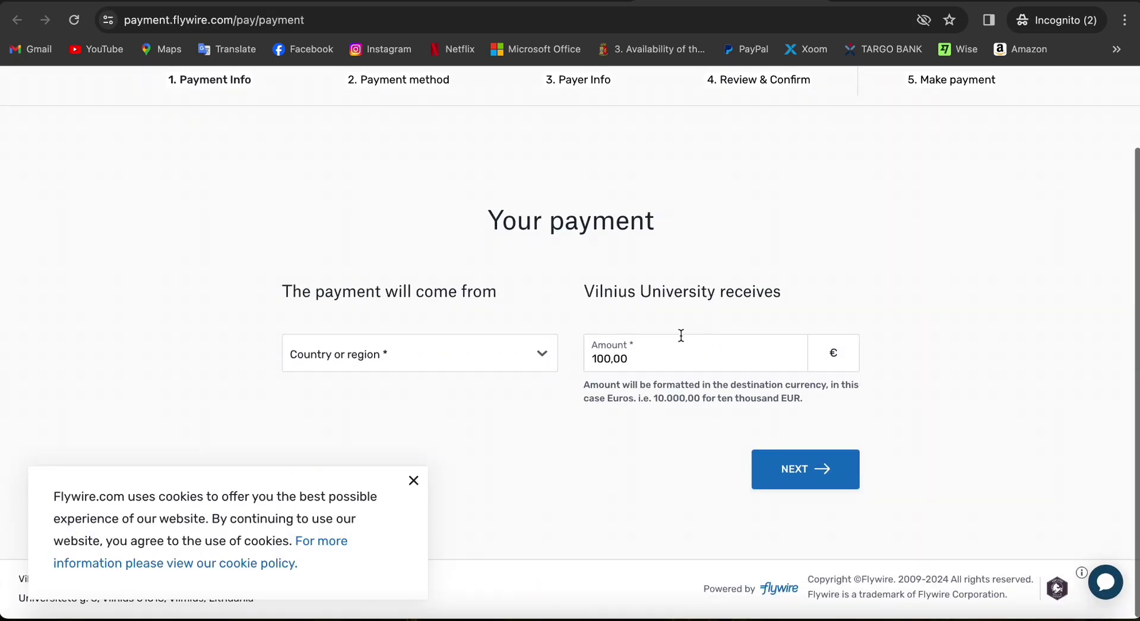
{"action": "left_click", "coordinate": [414, 480]}
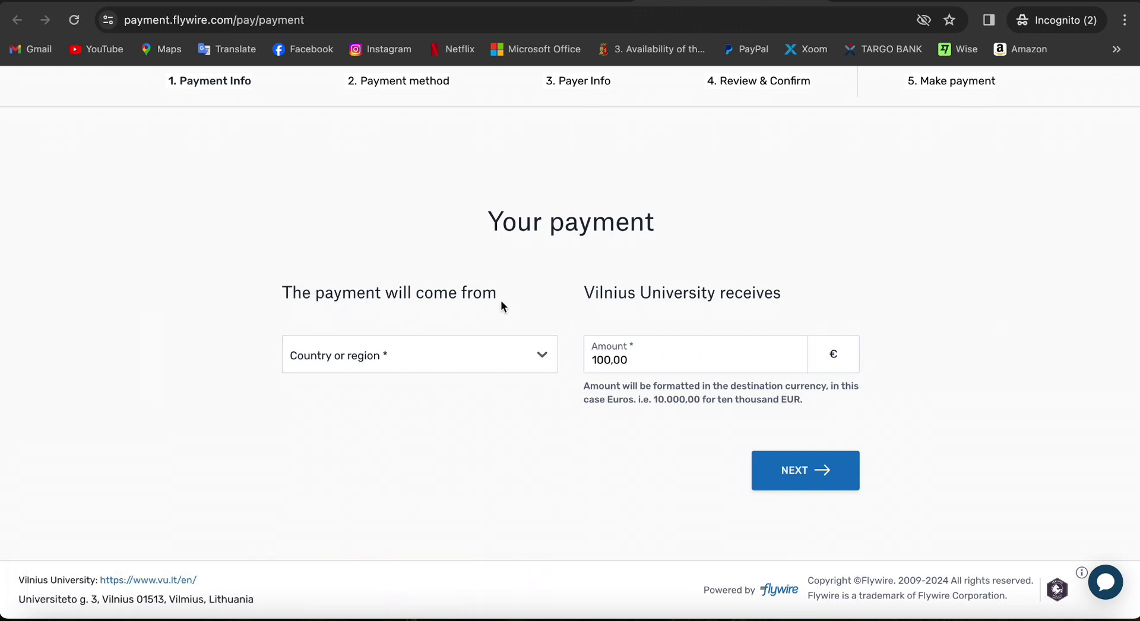
{"action": "left_click", "coordinate": [481, 360]}
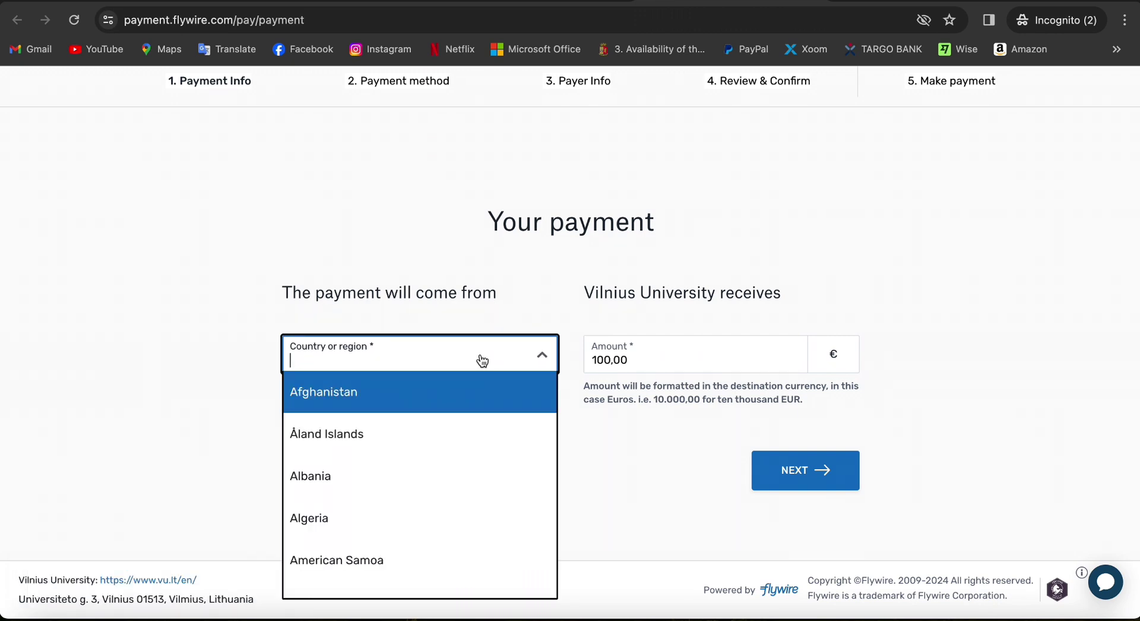
{"action": "type", "text": "pak"}
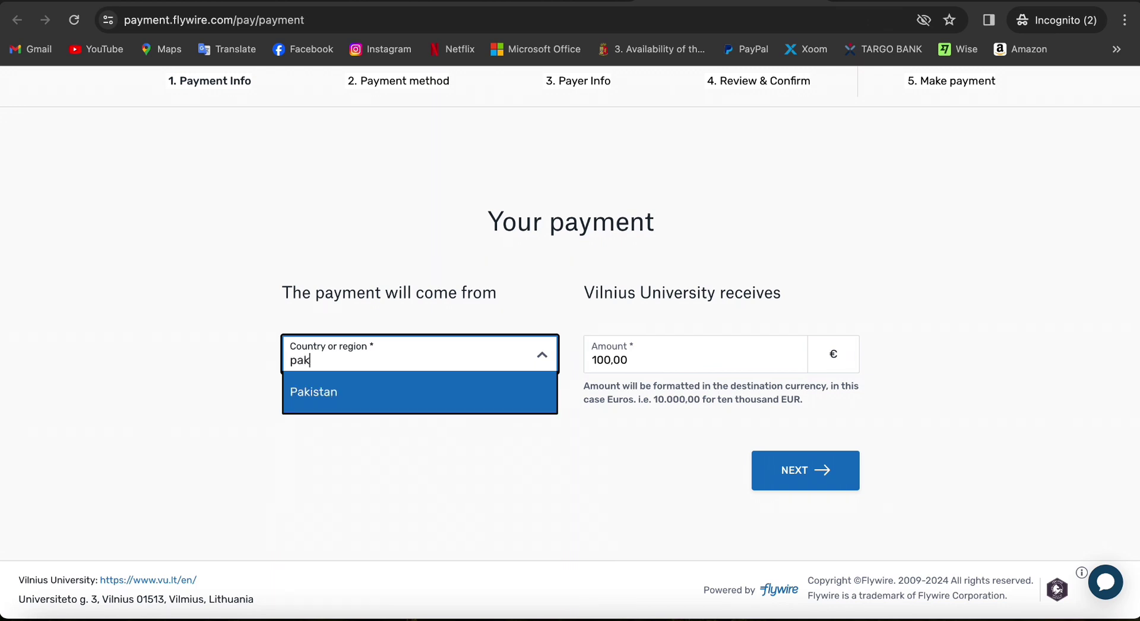
{"action": "key", "text": "Return"}
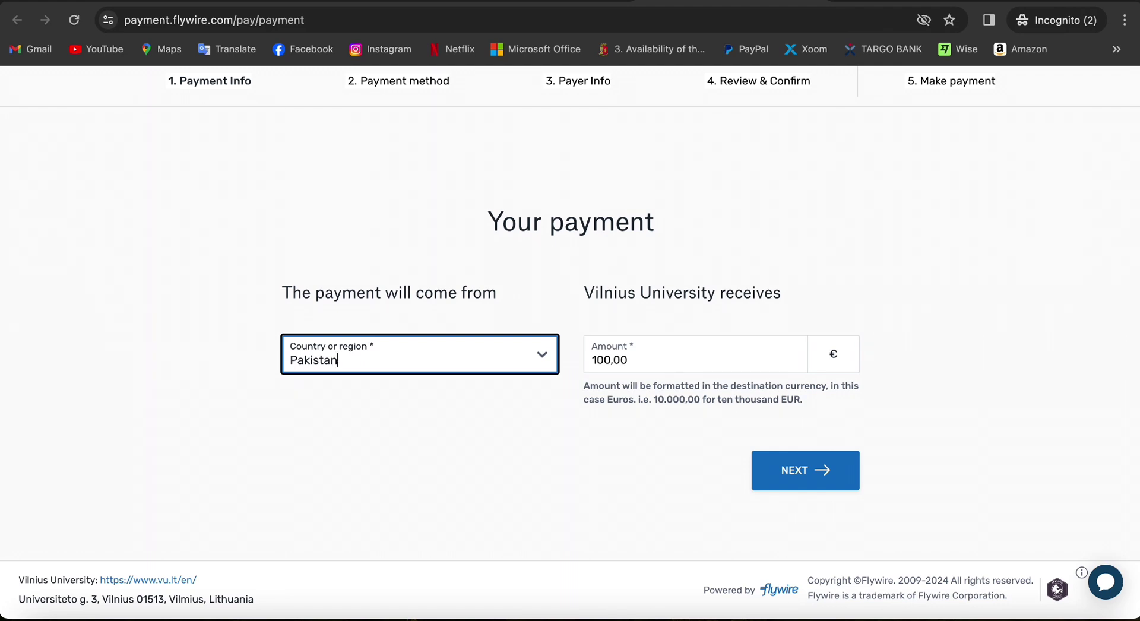
{"action": "left_click", "coordinate": [473, 418]}
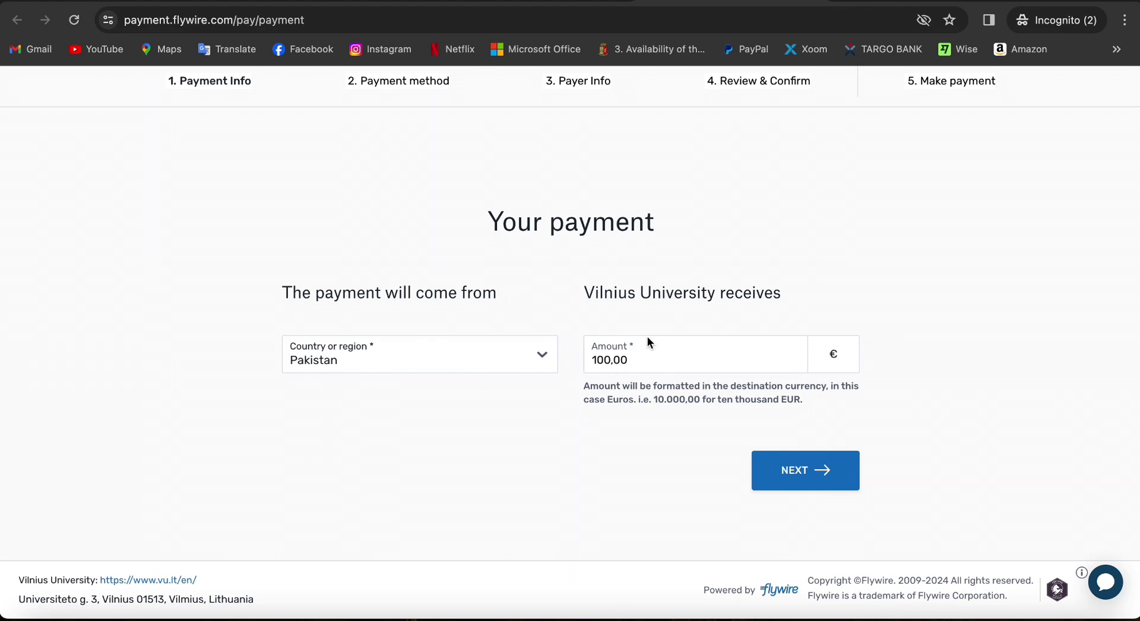
{"action": "left_click_drag", "start_coordinate": [584, 292], "coordinate": [774, 298]}
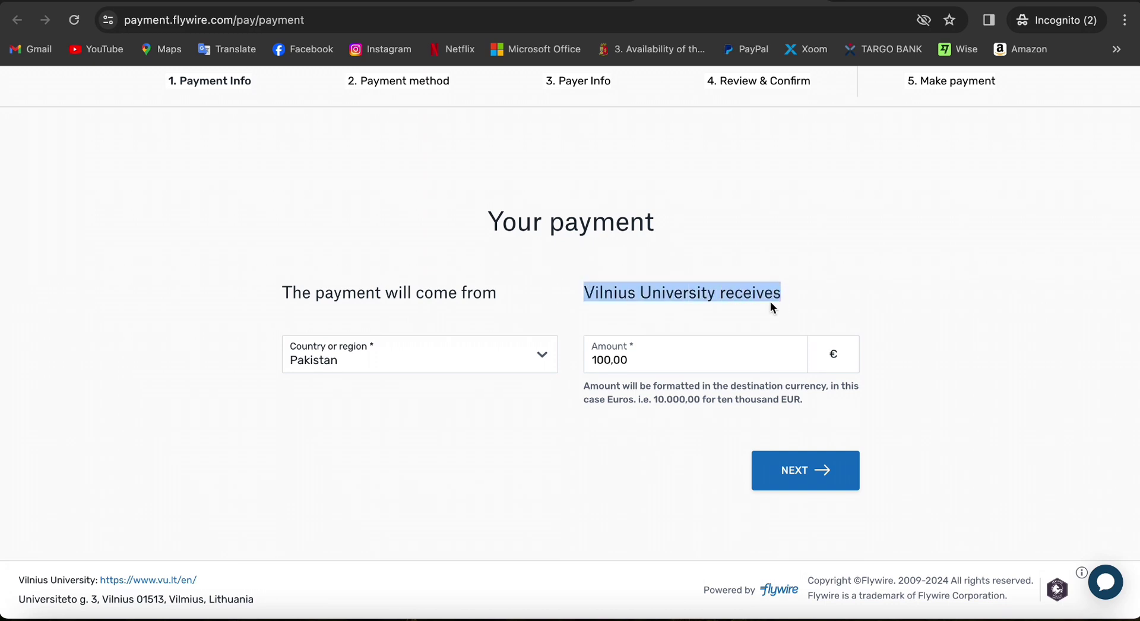
{"action": "left_click", "coordinate": [786, 471]}
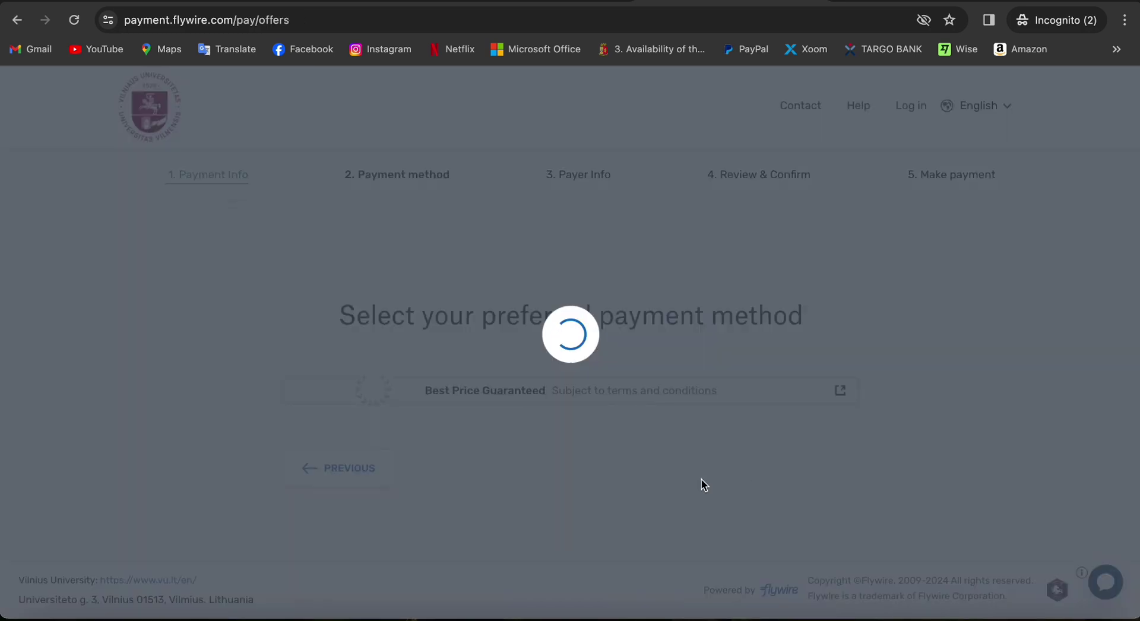
Choose the Debit/Credit in PKR payment method for Rs32,330.00
{"action": "scroll", "coordinate": [648, 476], "scroll_direction": "down", "scroll_amount": 3}
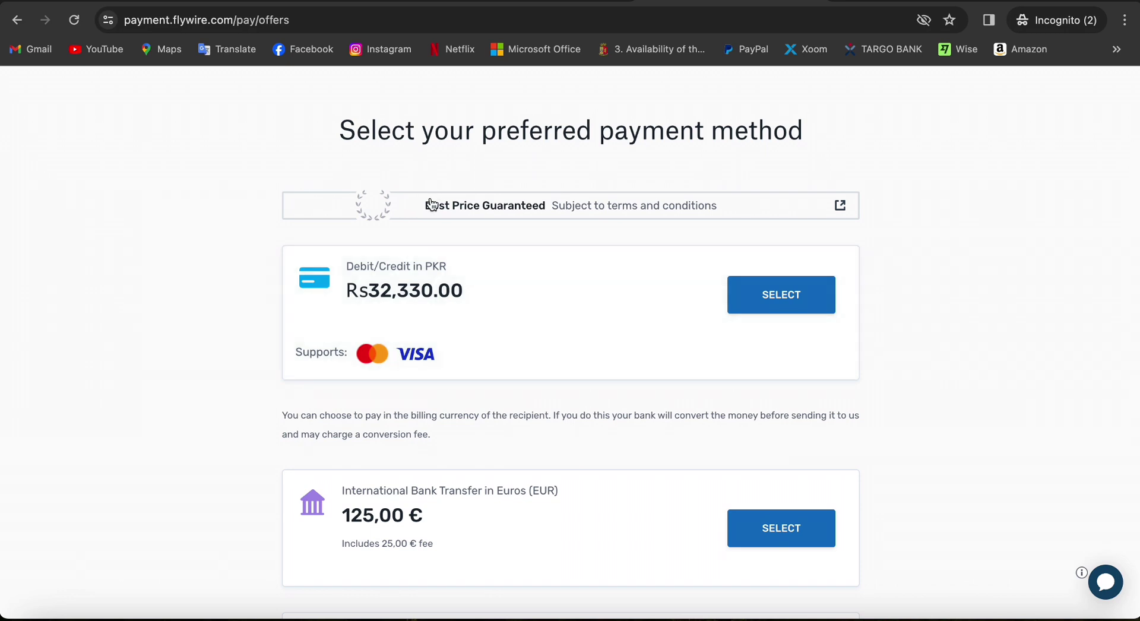
{"action": "scroll", "coordinate": [432, 203], "scroll_direction": "down", "scroll_amount": 3}
{"action": "scroll", "coordinate": [429, 199], "scroll_direction": "up", "scroll_amount": 4}
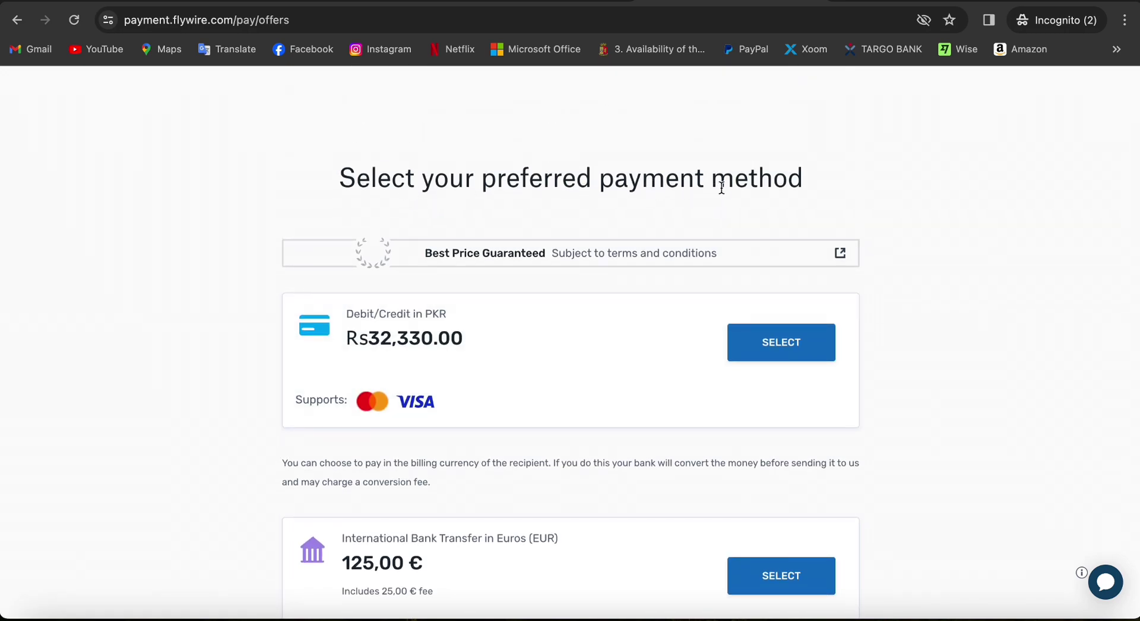
{"action": "scroll", "coordinate": [863, 246], "scroll_direction": "down", "scroll_amount": 3}
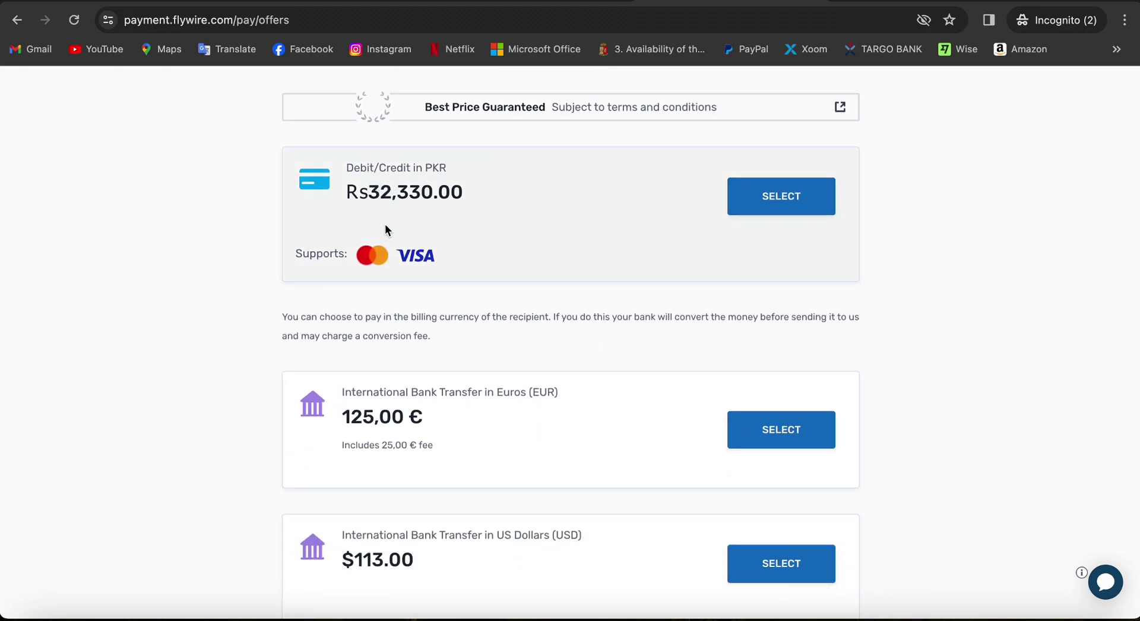
{"action": "scroll", "coordinate": [389, 223], "scroll_direction": "down", "scroll_amount": 2}
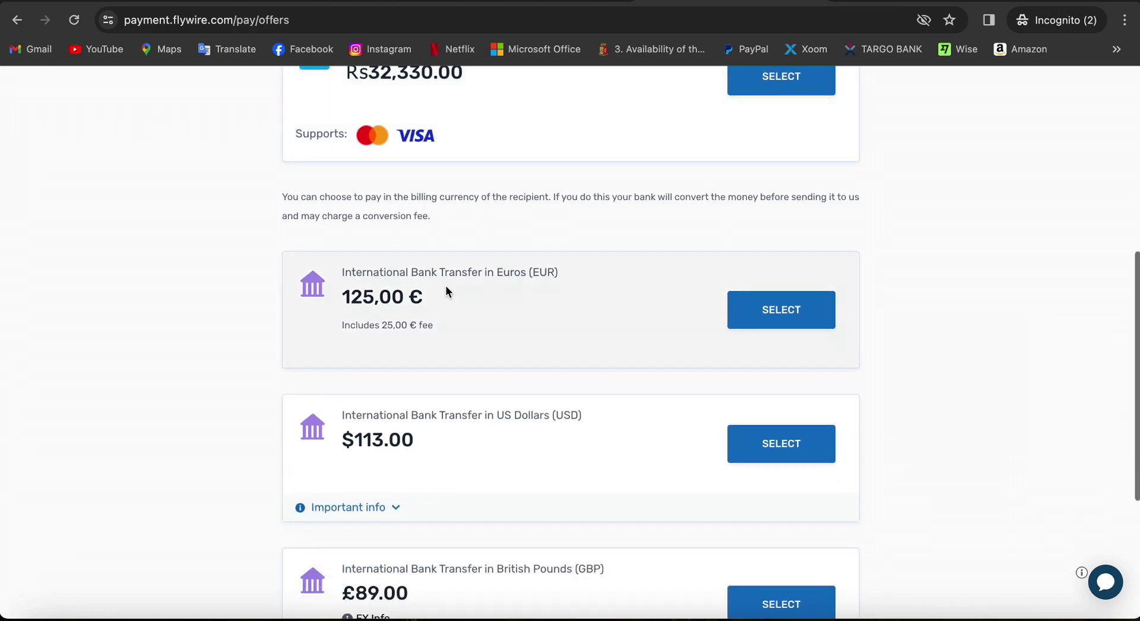
{"action": "scroll", "coordinate": [450, 304], "scroll_direction": "down", "scroll_amount": 1}
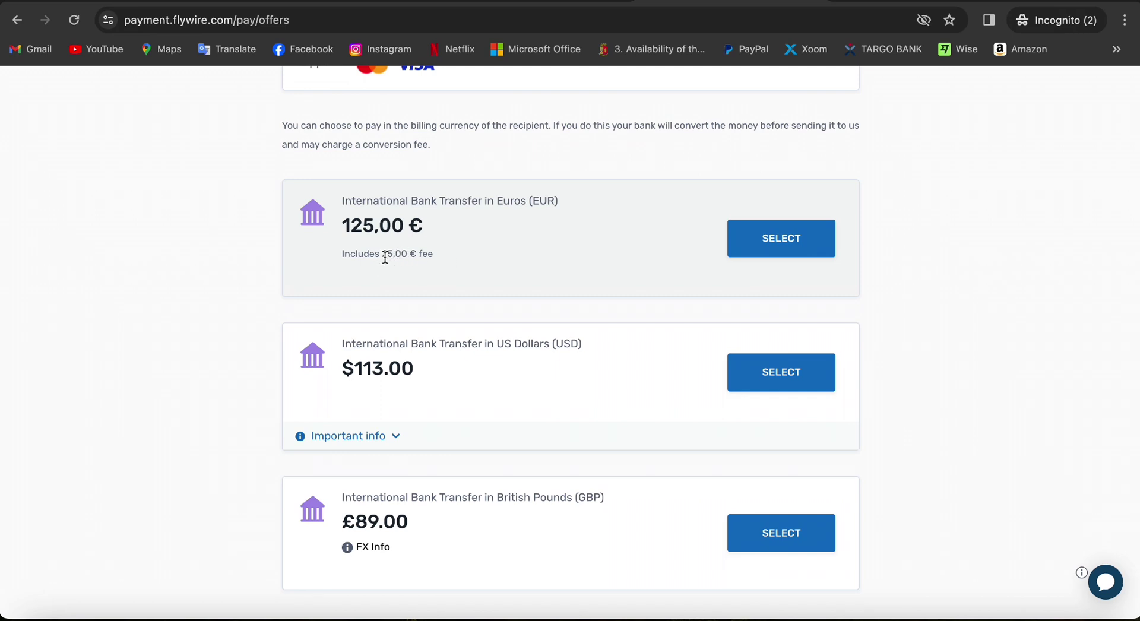
{"action": "scroll", "coordinate": [408, 330], "scroll_direction": "down", "scroll_amount": 2}
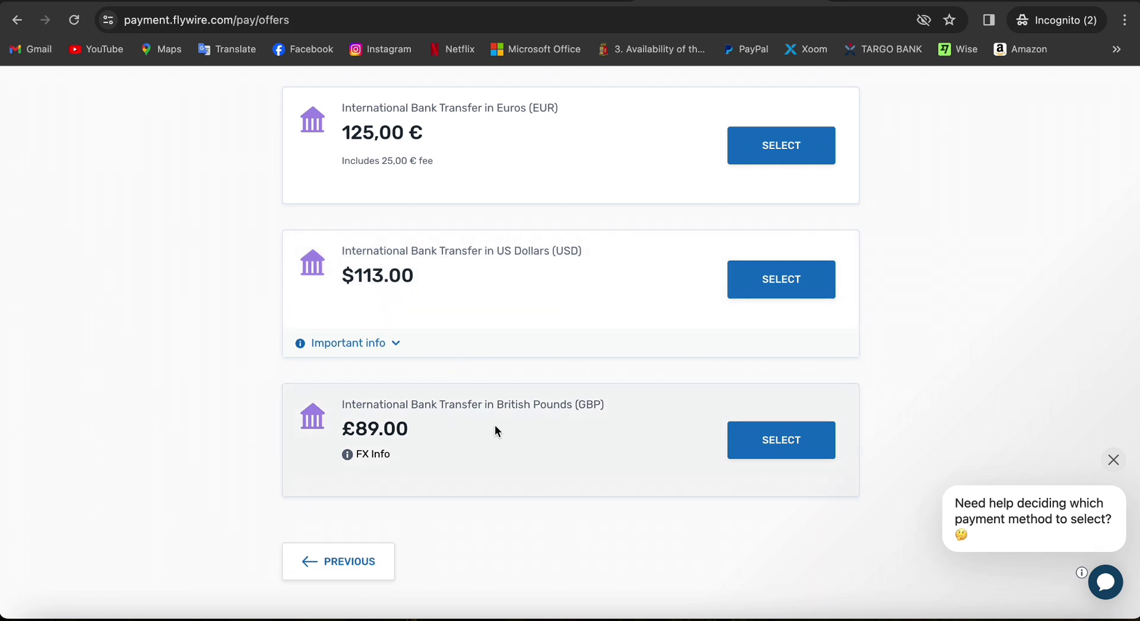
{"action": "scroll", "coordinate": [514, 419], "scroll_direction": "up", "scroll_amount": 7}
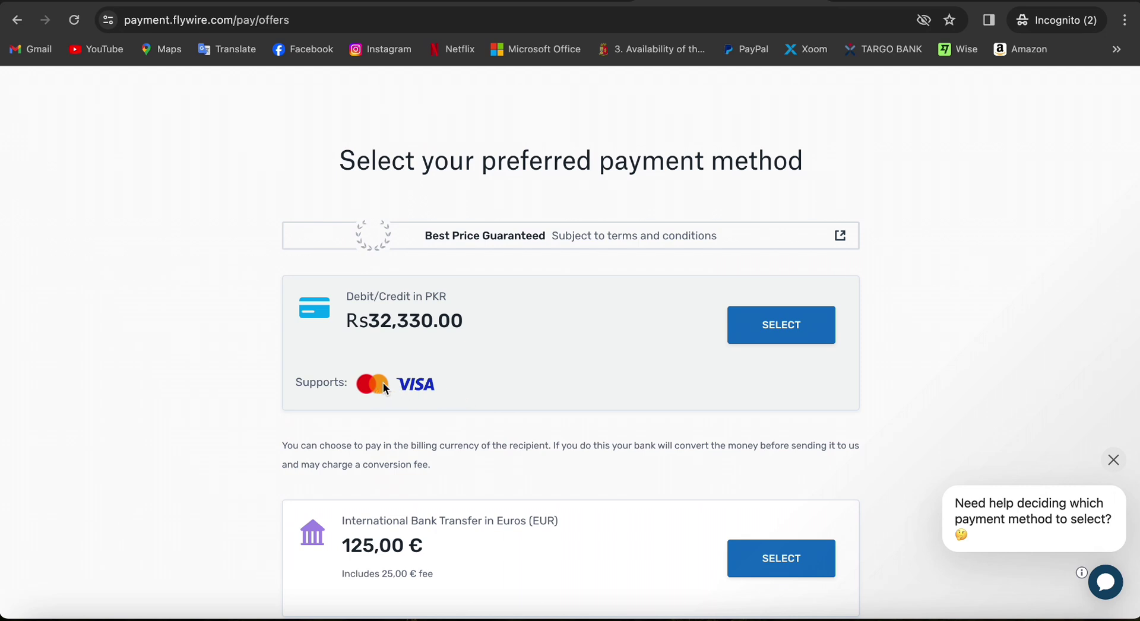
{"action": "left_click", "coordinate": [784, 334]}
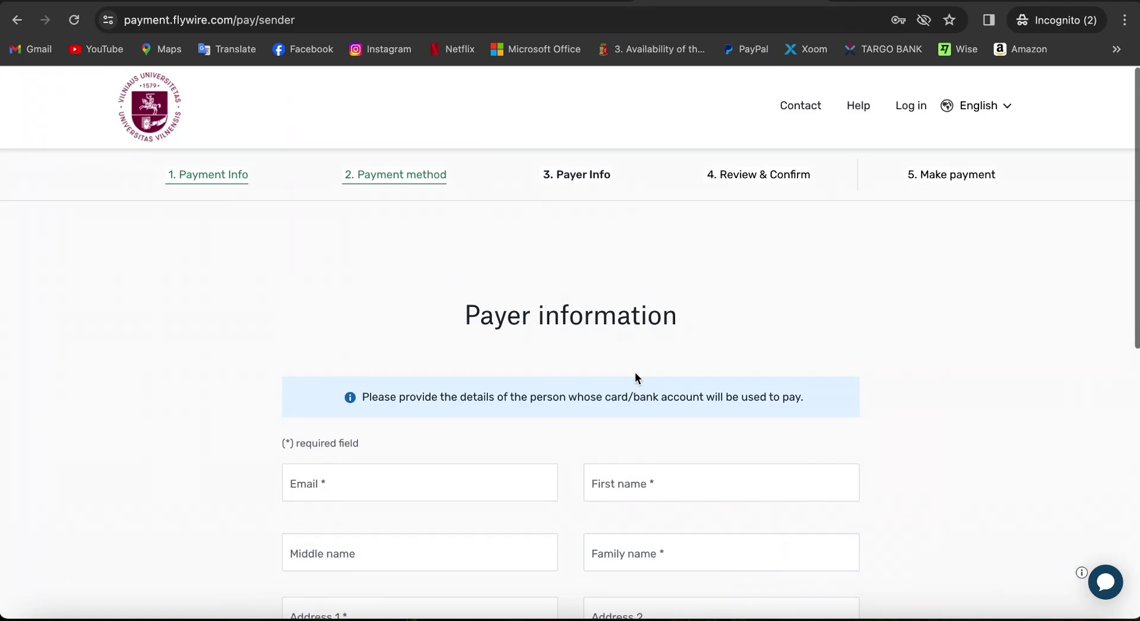
Fill in the payer's e-mail address, first name and family name
{"action": "scroll", "coordinate": [640, 372], "scroll_direction": "down", "scroll_amount": 2}
{"action": "key", "text": "Tab"}
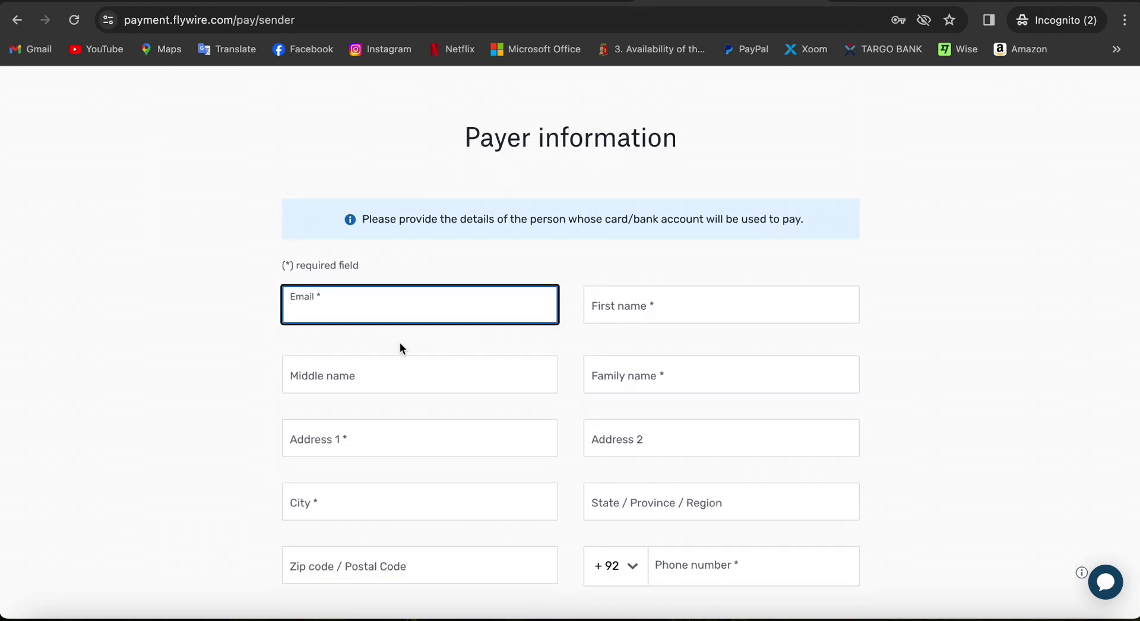
{"action": "key", "text": "ctrl+v"}
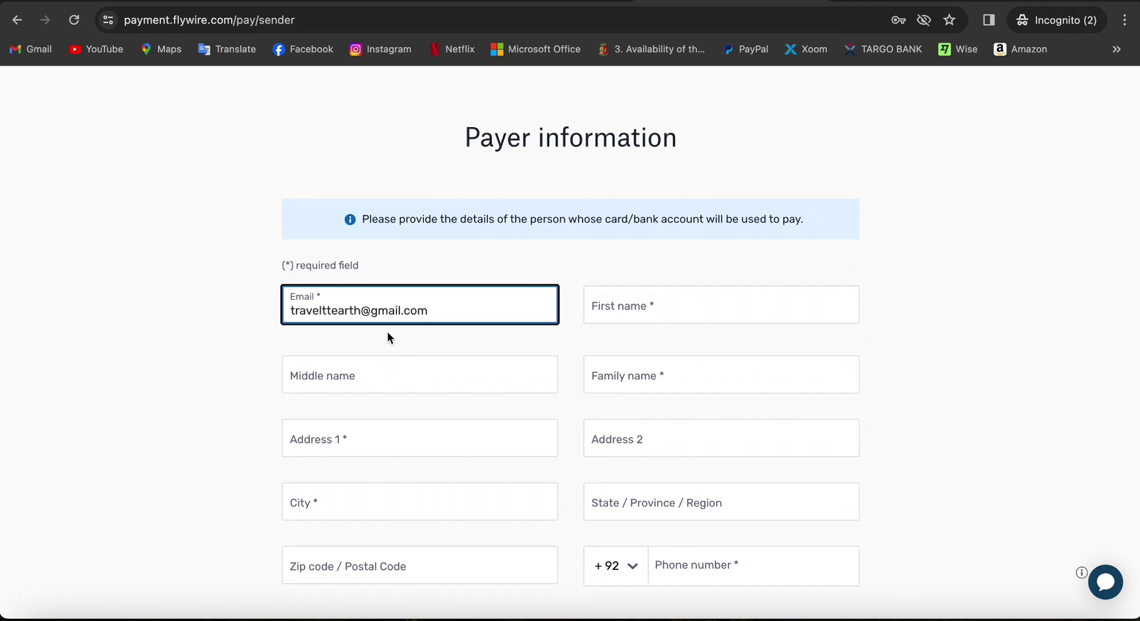
{"action": "left_click", "coordinate": [661, 314]}
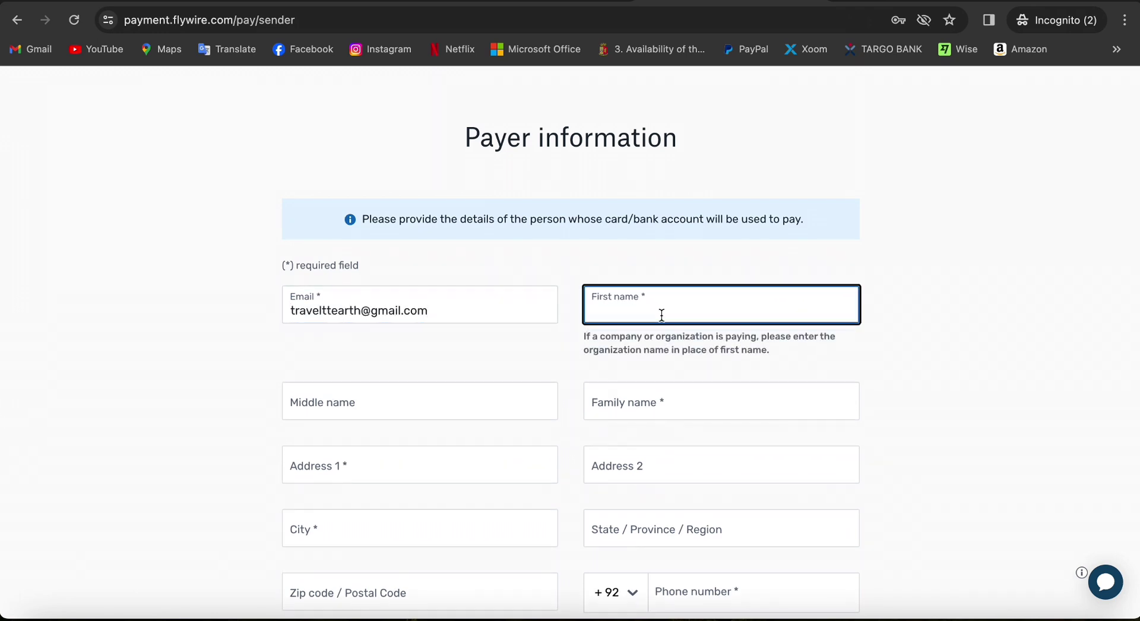
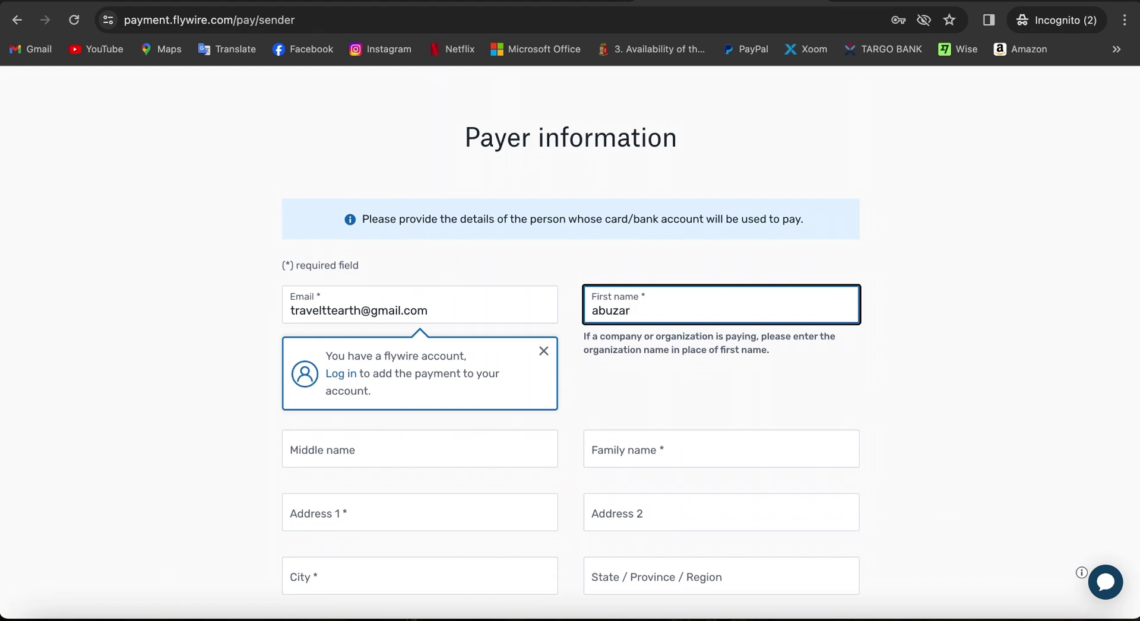
{"action": "left_click", "coordinate": [419, 449]}
{"action": "left_click", "coordinate": [721, 449]}
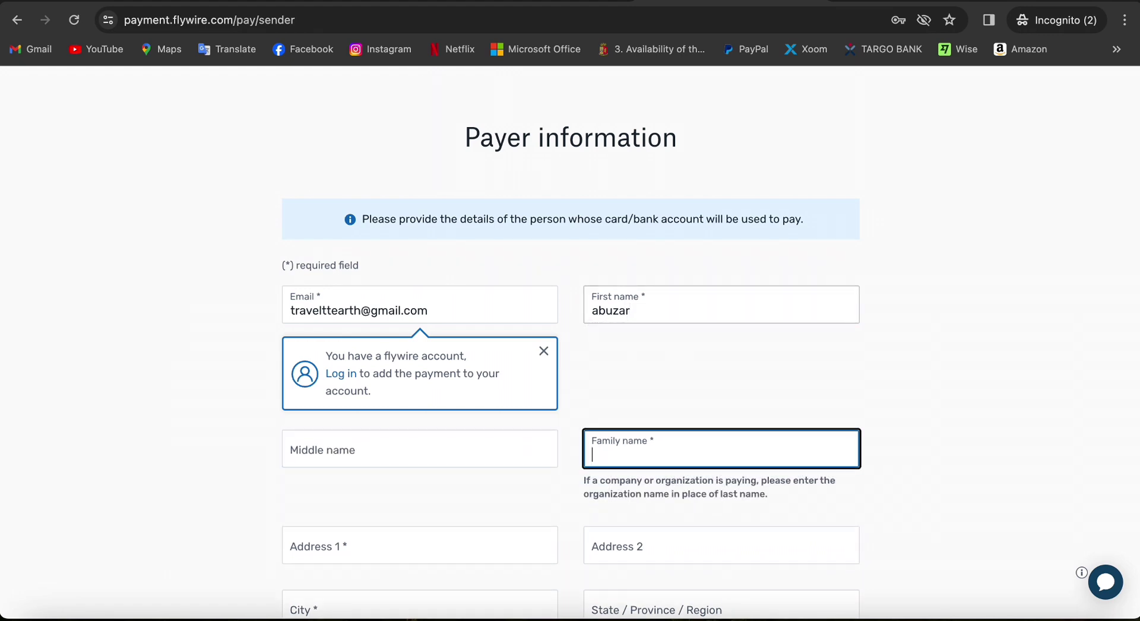
Enter the payer's street address, city, state, postal code and phone number
{"action": "key", "text": "Tab"}
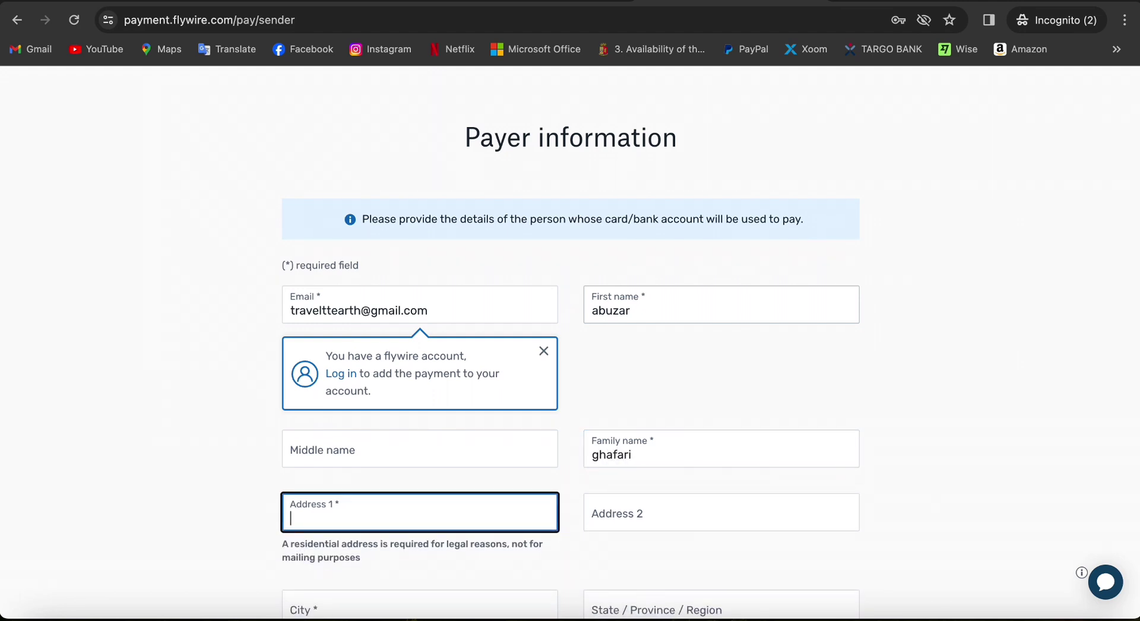
{"action": "type", "text": "street 1"}
{"action": "key", "text": "Tab"}
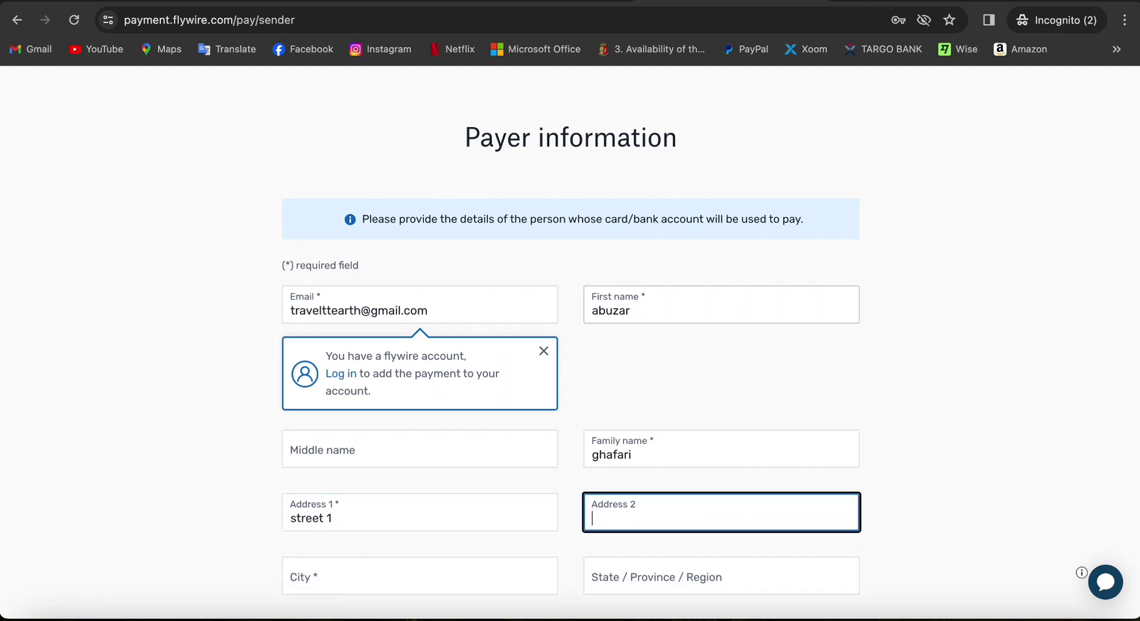
{"action": "scroll", "coordinate": [698, 314], "scroll_direction": "down", "scroll_amount": 4}
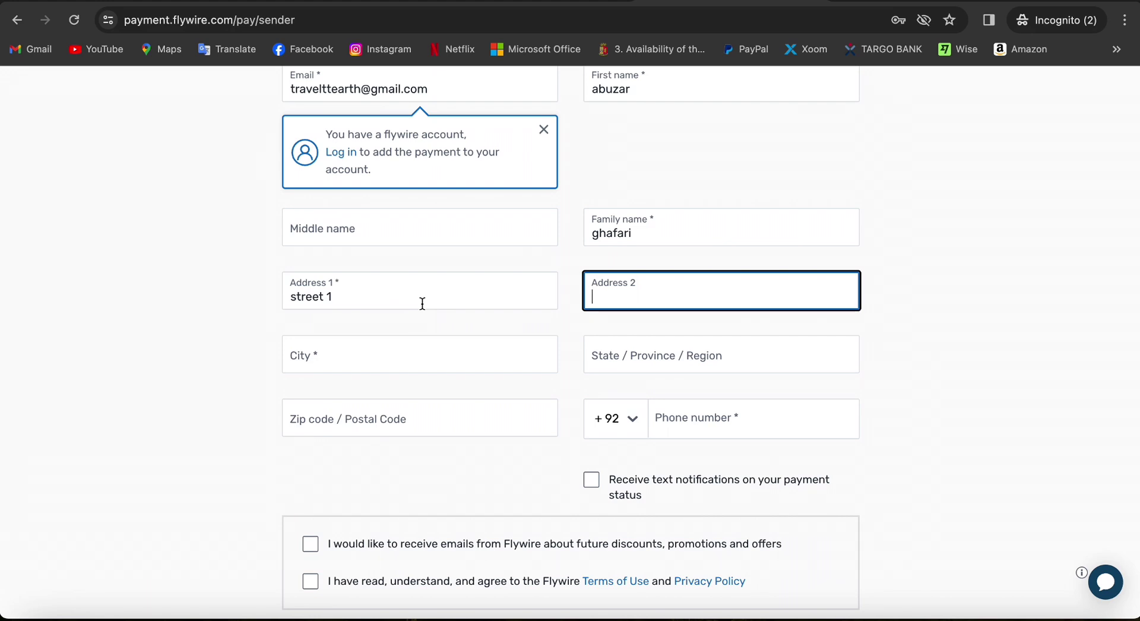
{"action": "key", "text": "Tab"}
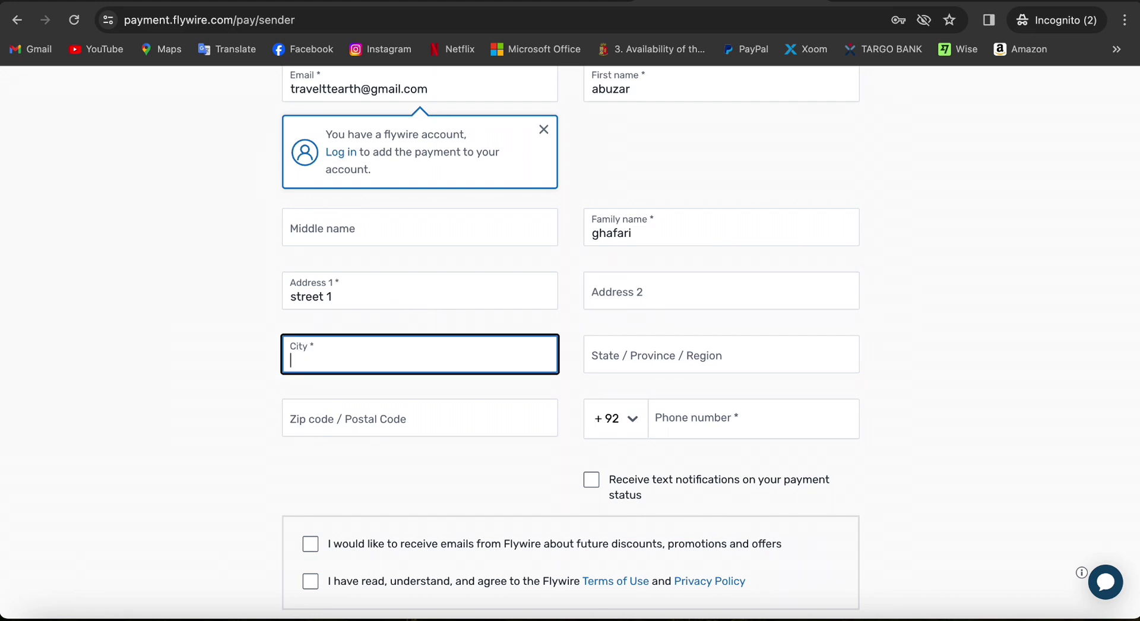
{"action": "type", "text": "lahore"}
{"action": "key", "text": "Tab"}
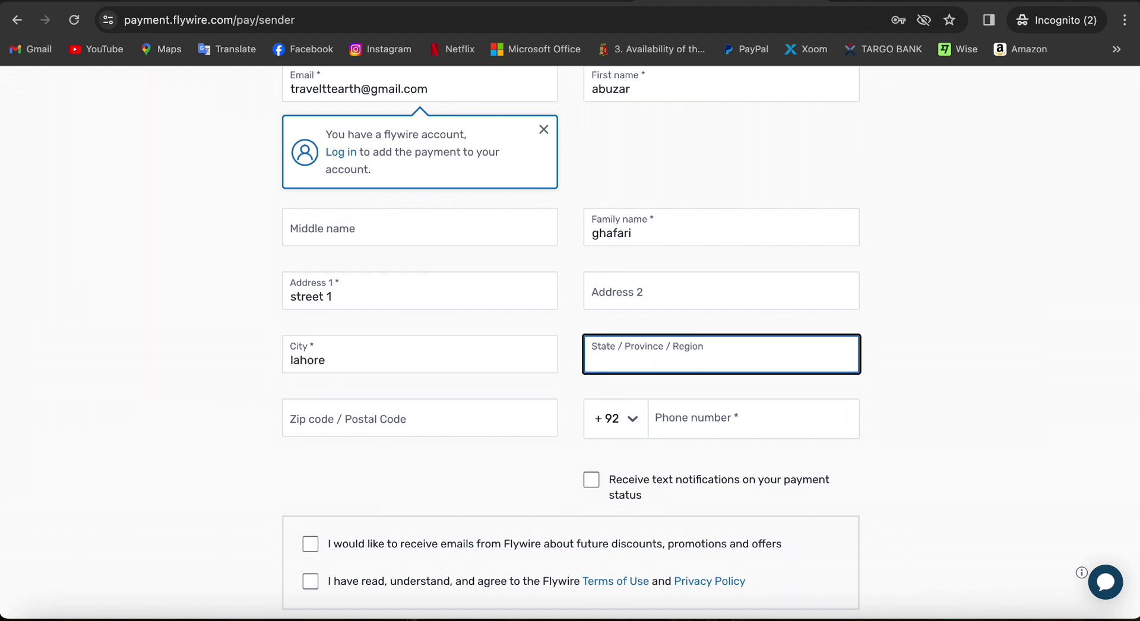
{"action": "type", "text": "punjab"}
{"action": "key", "text": "Tab"}
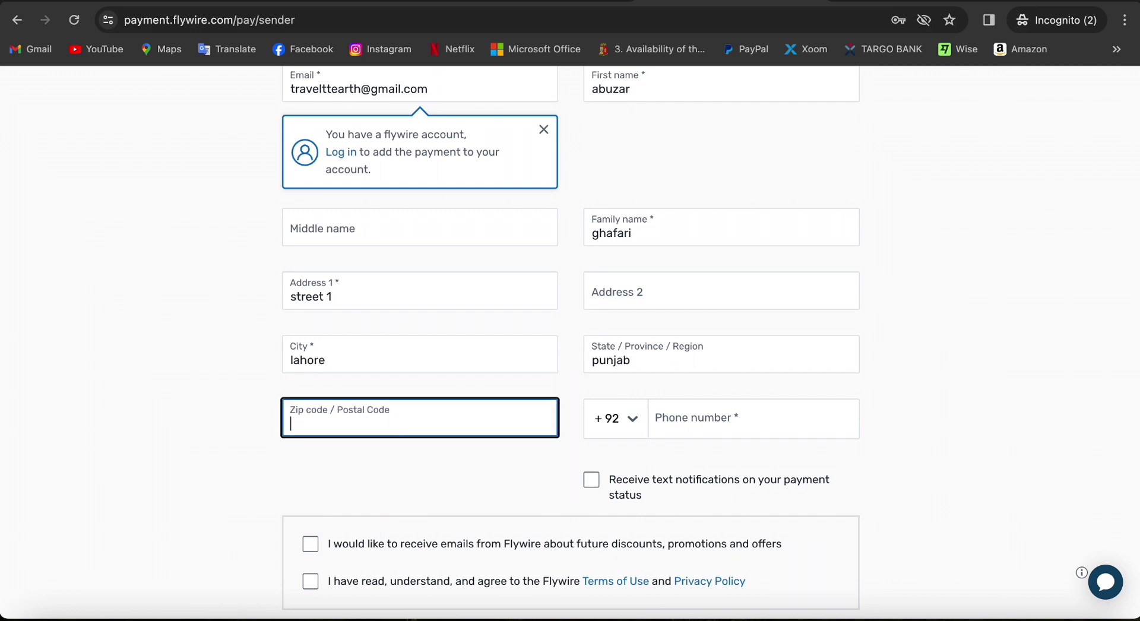
{"action": "type", "text": "0000"}
{"action": "key", "text": "Tab"}
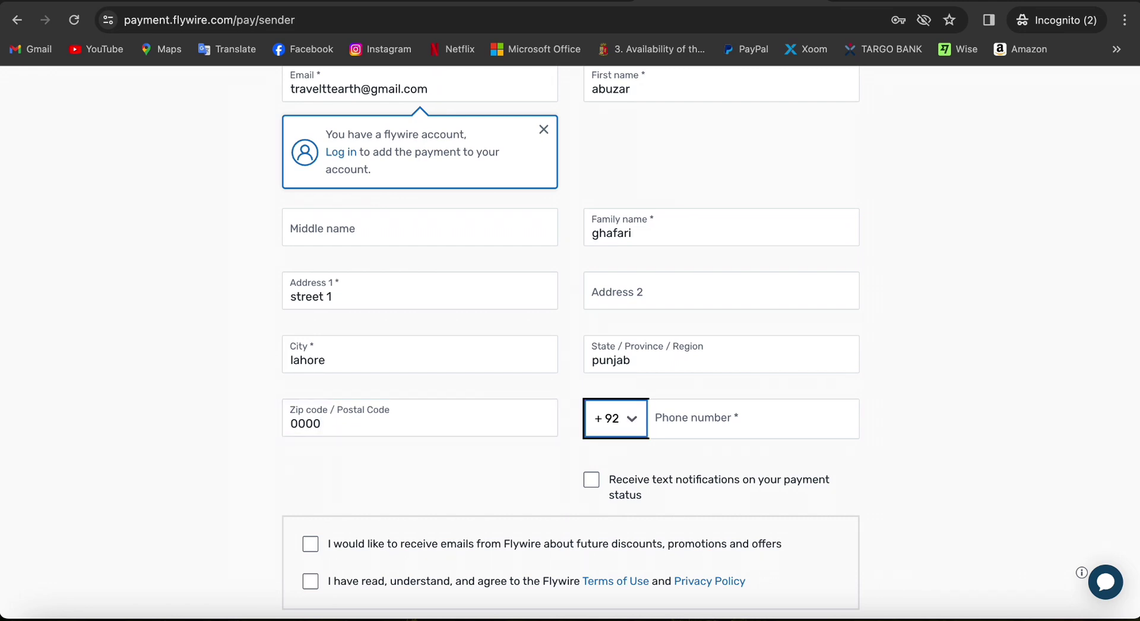
{"action": "key", "text": "Tab"}
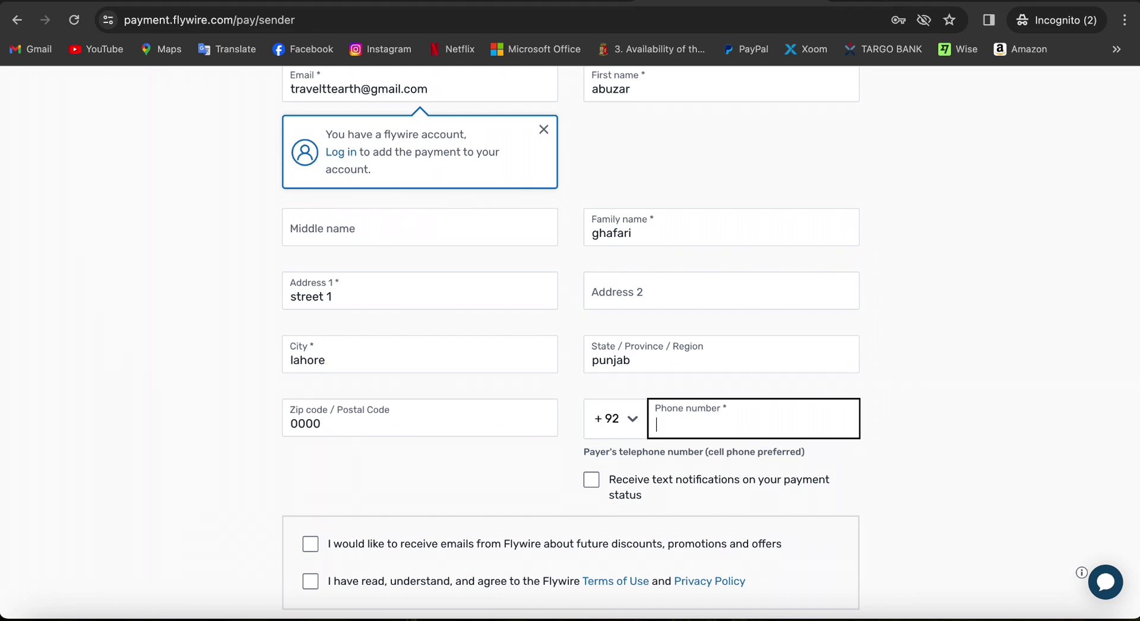
Accept the Terms of Use and opt into payment-status text notifications
{"action": "scroll", "coordinate": [587, 327], "scroll_direction": "down", "scroll_amount": 3}
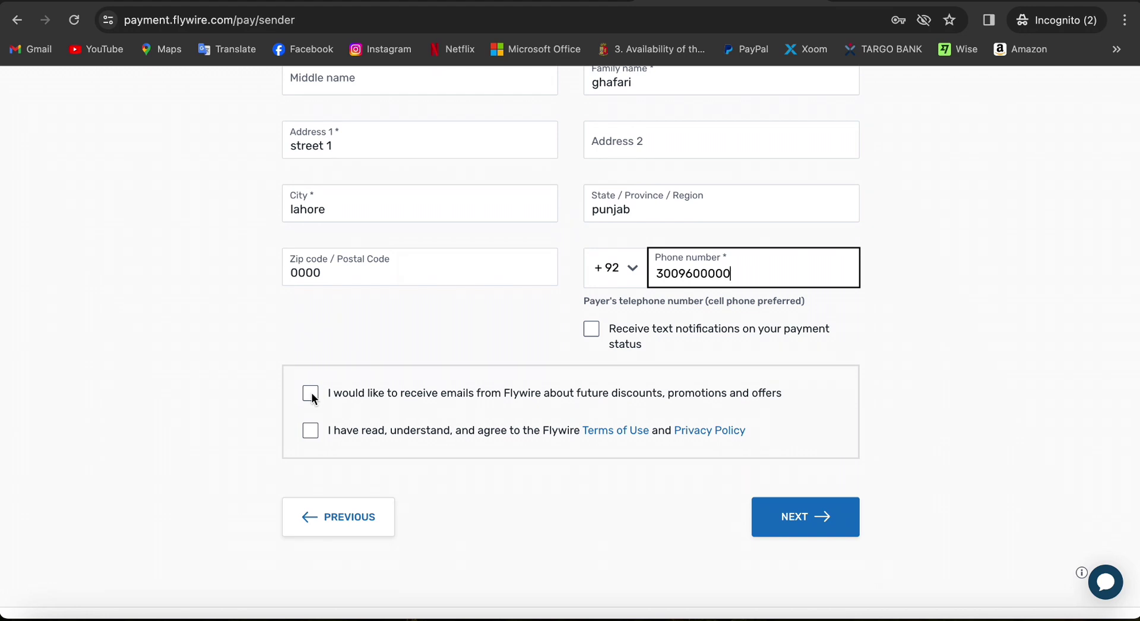
{"action": "left_click", "coordinate": [310, 431]}
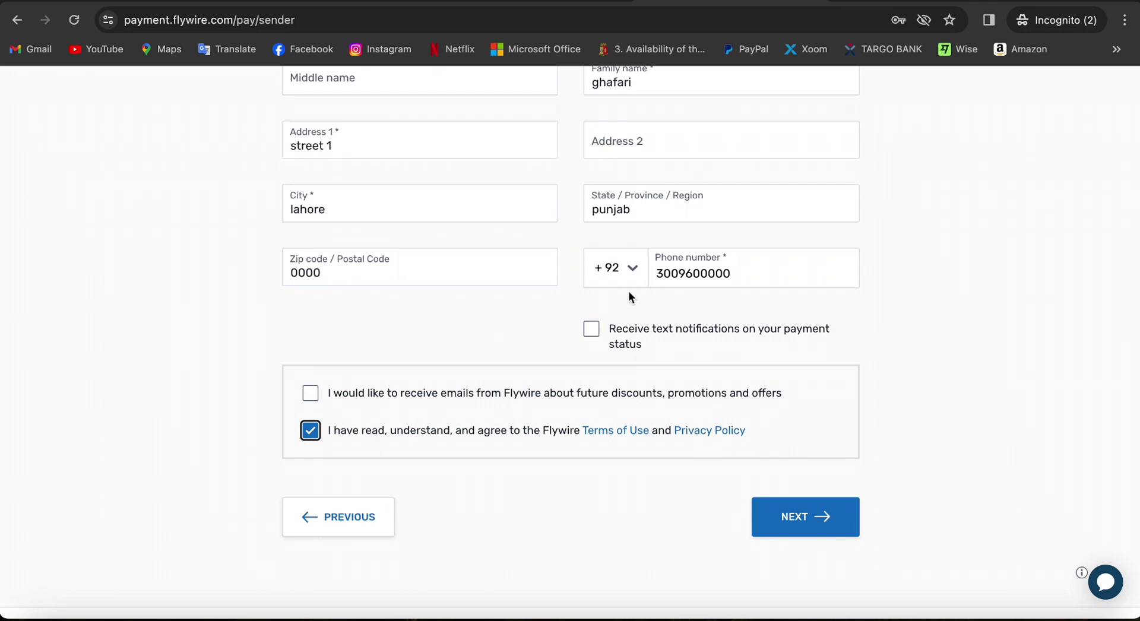
{"action": "left_click", "coordinate": [591, 329]}
Submit the payer details and review the payment summary down to the PAY button
{"action": "left_click", "coordinate": [799, 522]}
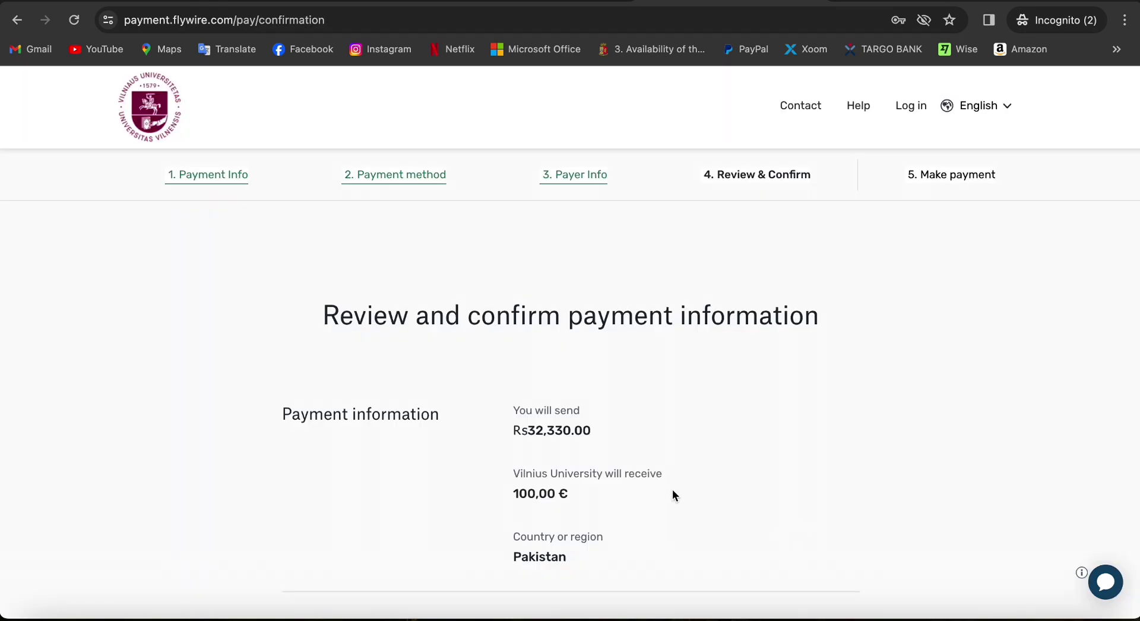
{"action": "scroll", "coordinate": [710, 515], "scroll_direction": "down", "scroll_amount": 3}
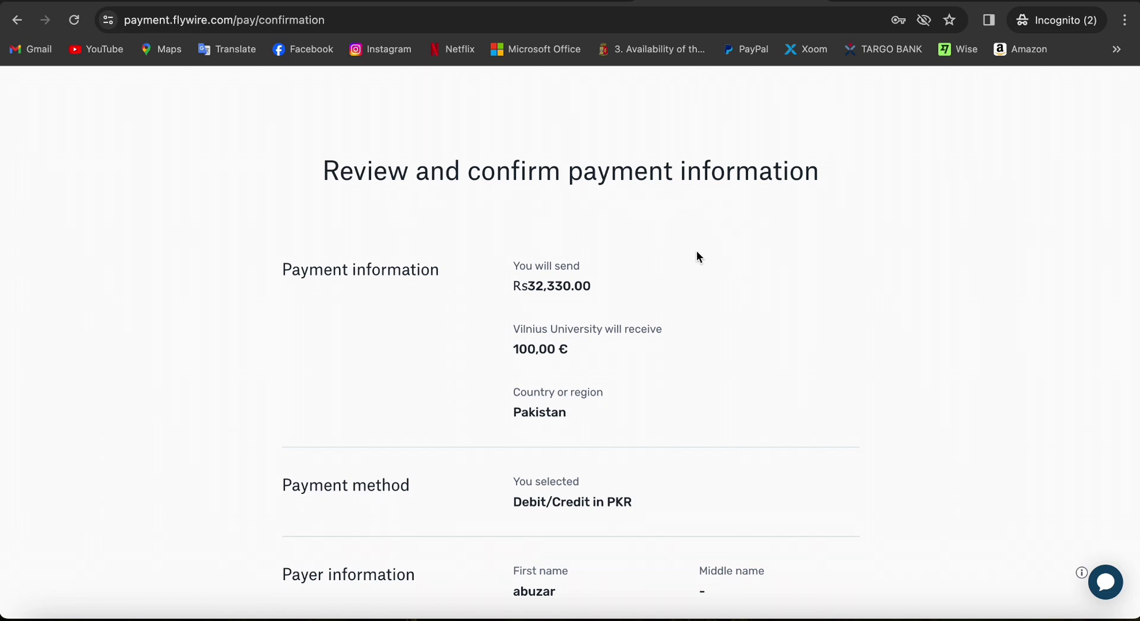
{"action": "scroll", "coordinate": [700, 244], "scroll_direction": "down", "scroll_amount": 2}
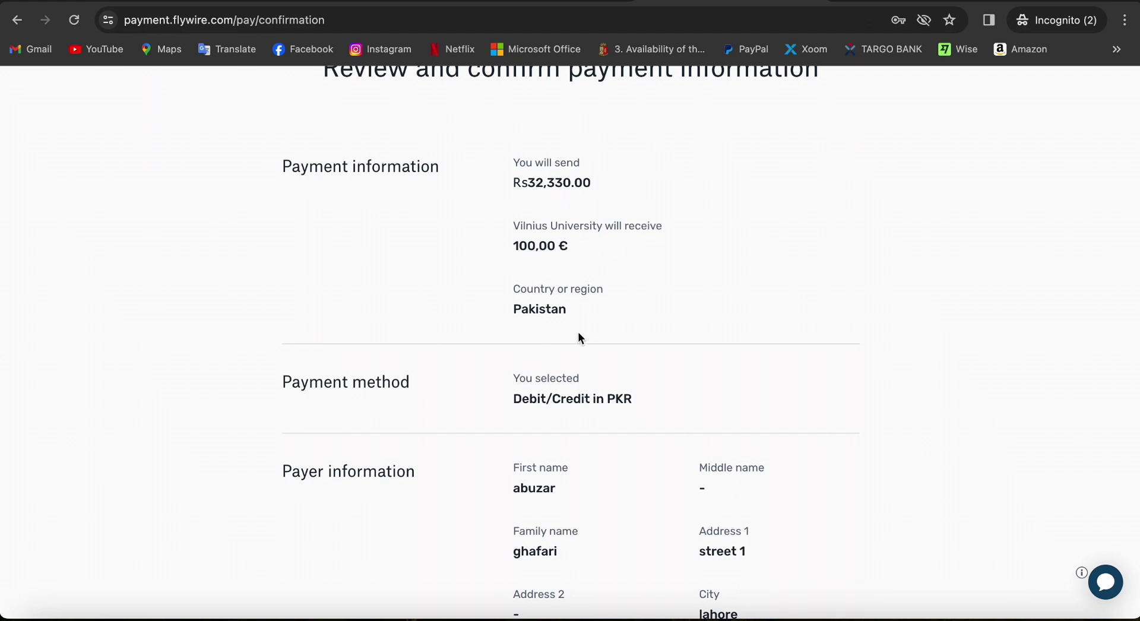
{"action": "scroll", "coordinate": [574, 325], "scroll_direction": "down", "scroll_amount": 3}
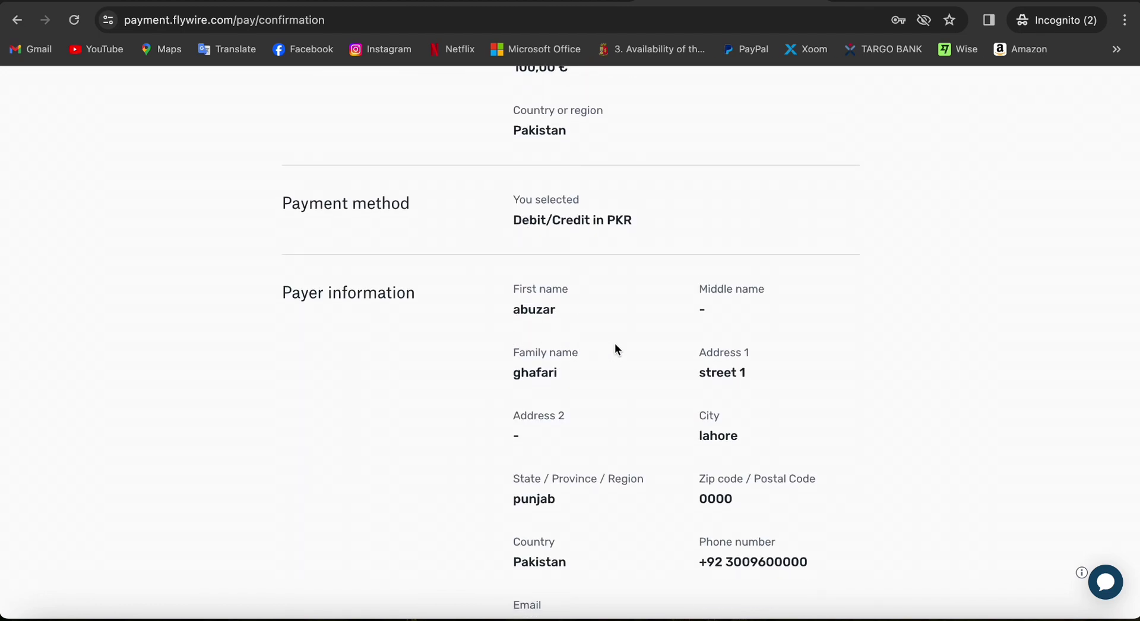
{"action": "scroll", "coordinate": [603, 344], "scroll_direction": "down", "scroll_amount": 2}
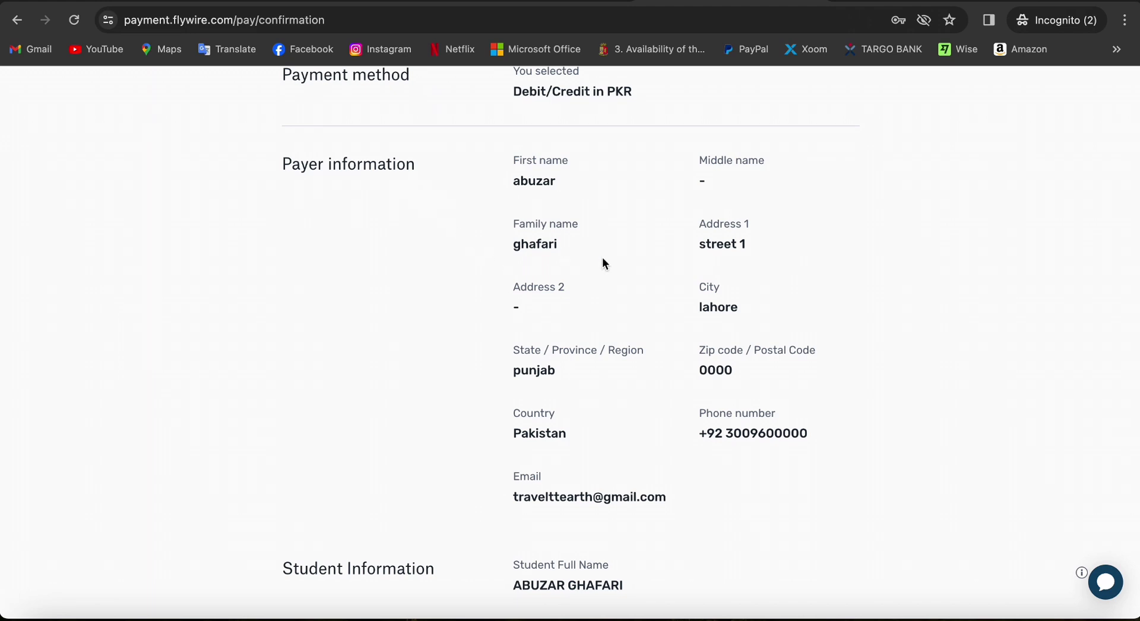
{"action": "scroll", "coordinate": [618, 386], "scroll_direction": "down", "scroll_amount": 3}
{"action": "scroll", "coordinate": [572, 355], "scroll_direction": "down", "scroll_amount": 2}
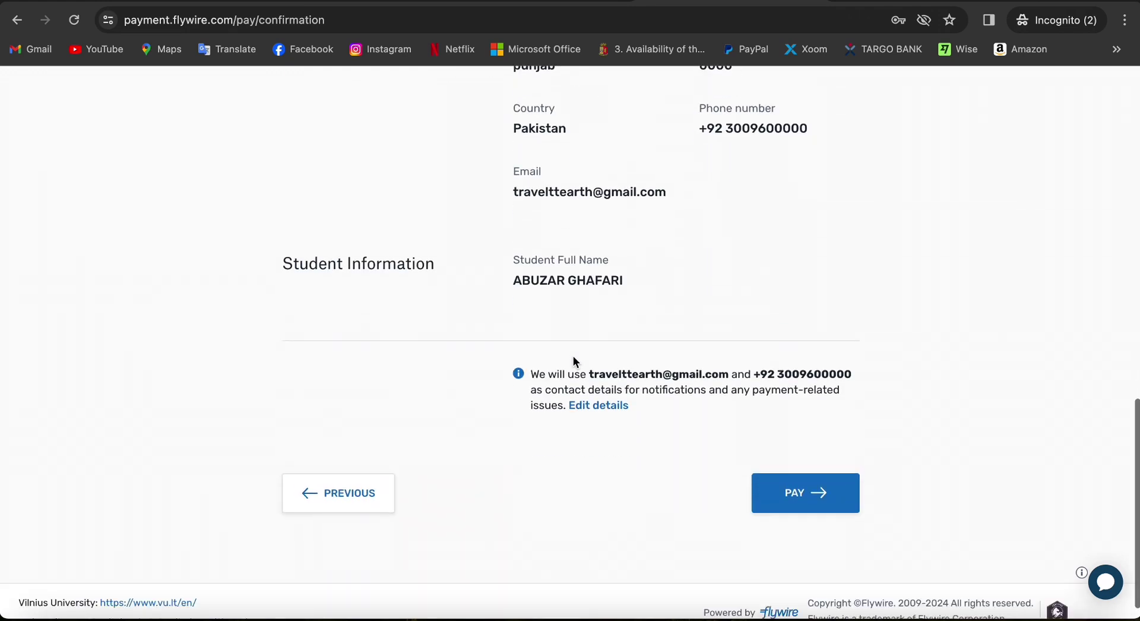
Confirm the review and enter the cardholder's first name, family name and card number
{"action": "left_click", "coordinate": [842, 473]}
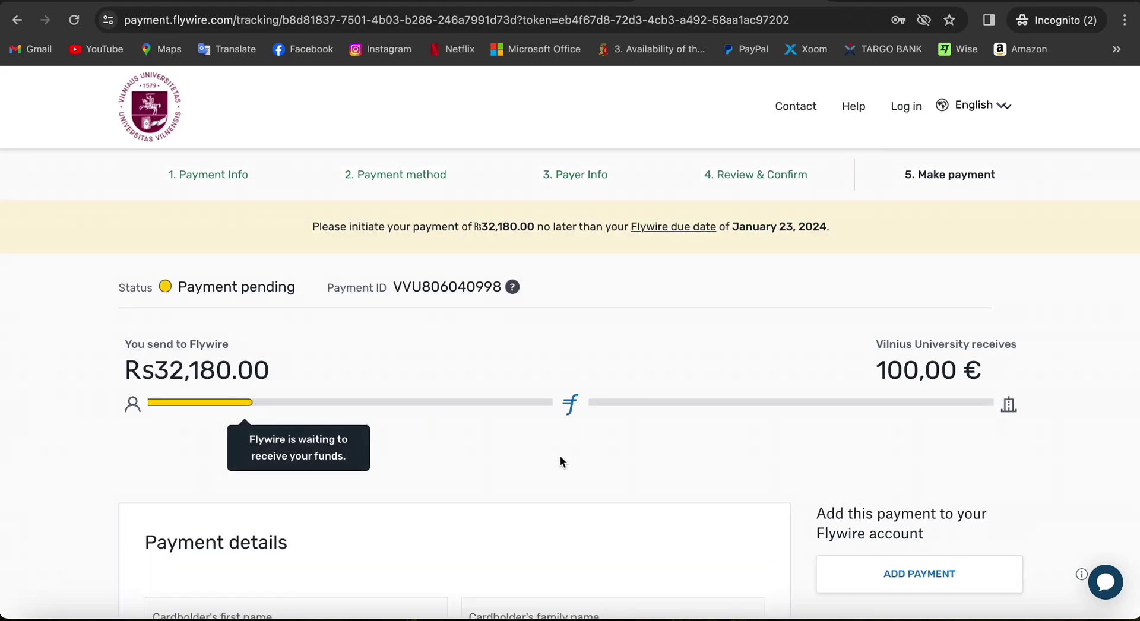
{"action": "scroll", "coordinate": [561, 461], "scroll_direction": "down", "scroll_amount": 4}
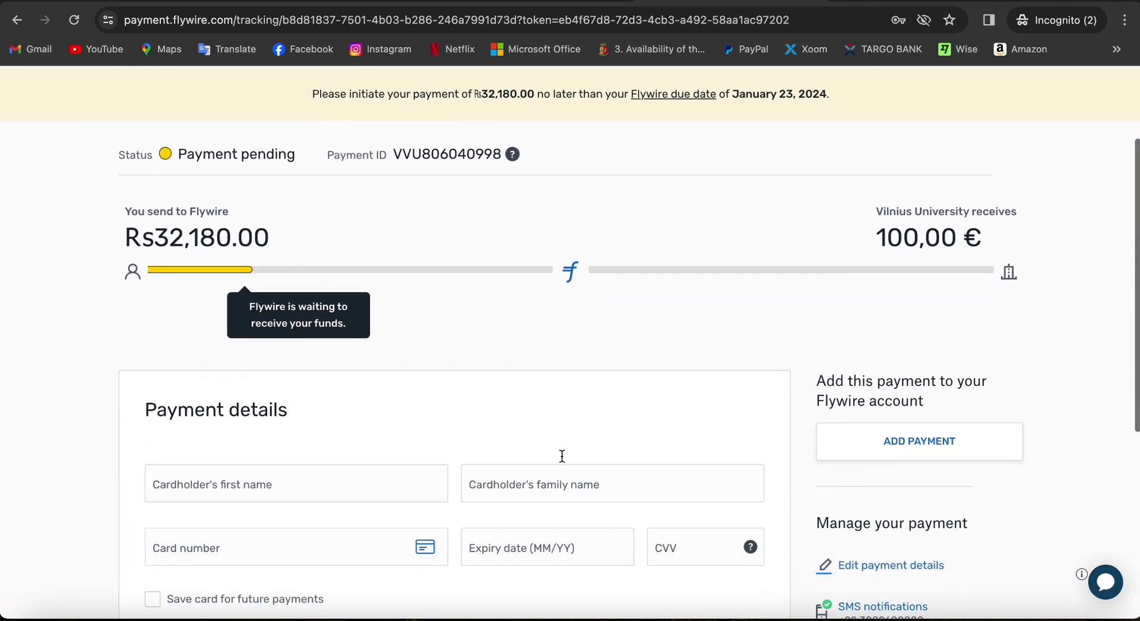
{"action": "left_click", "coordinate": [284, 378]}
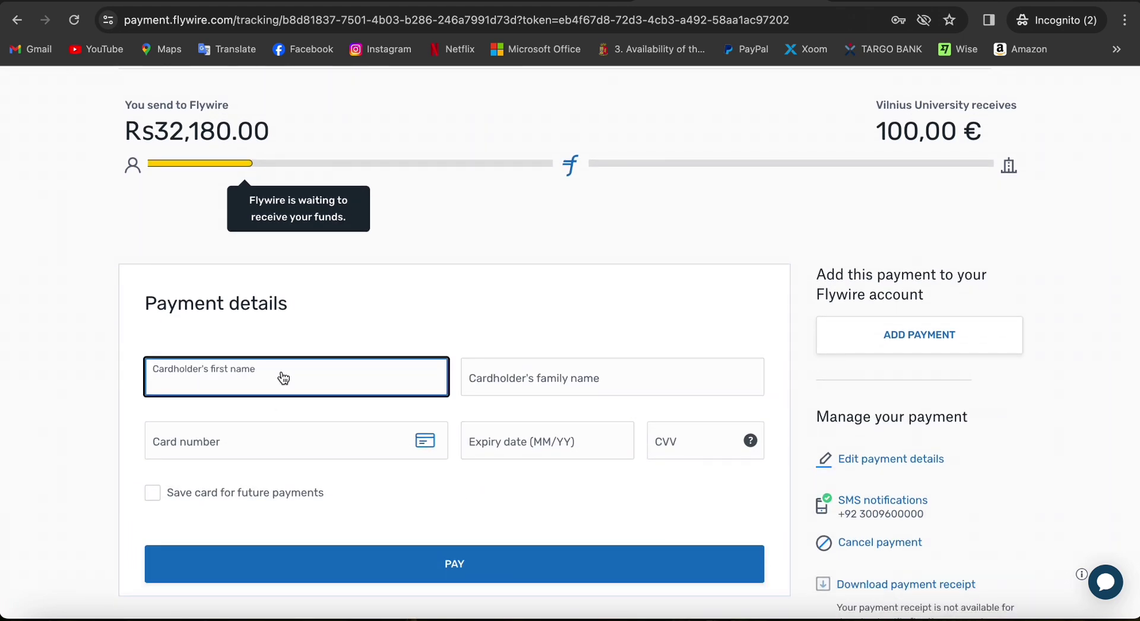
{"action": "left_click", "coordinate": [611, 382]}
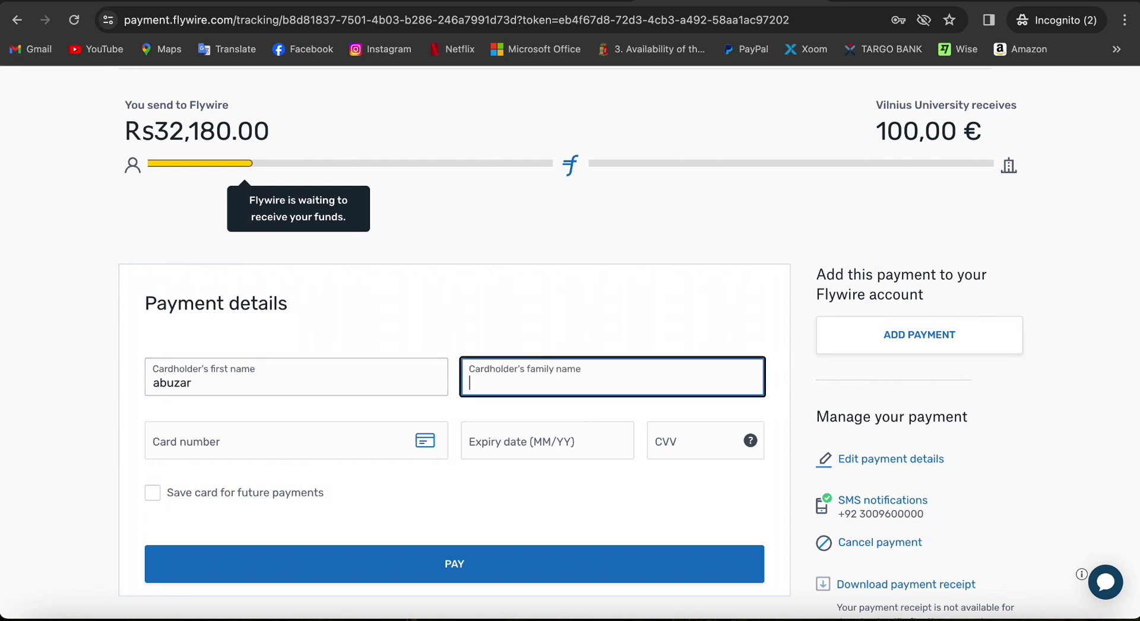
{"action": "left_click", "coordinate": [296, 441]}
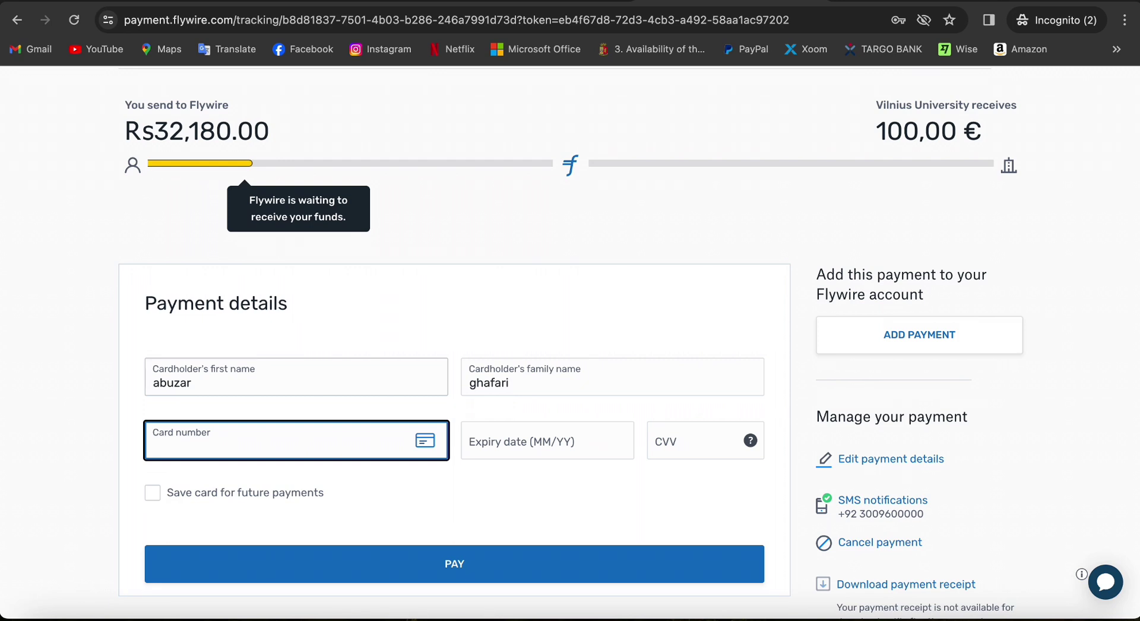
{"action": "type", "text": "1111-1111-1111-1111"}
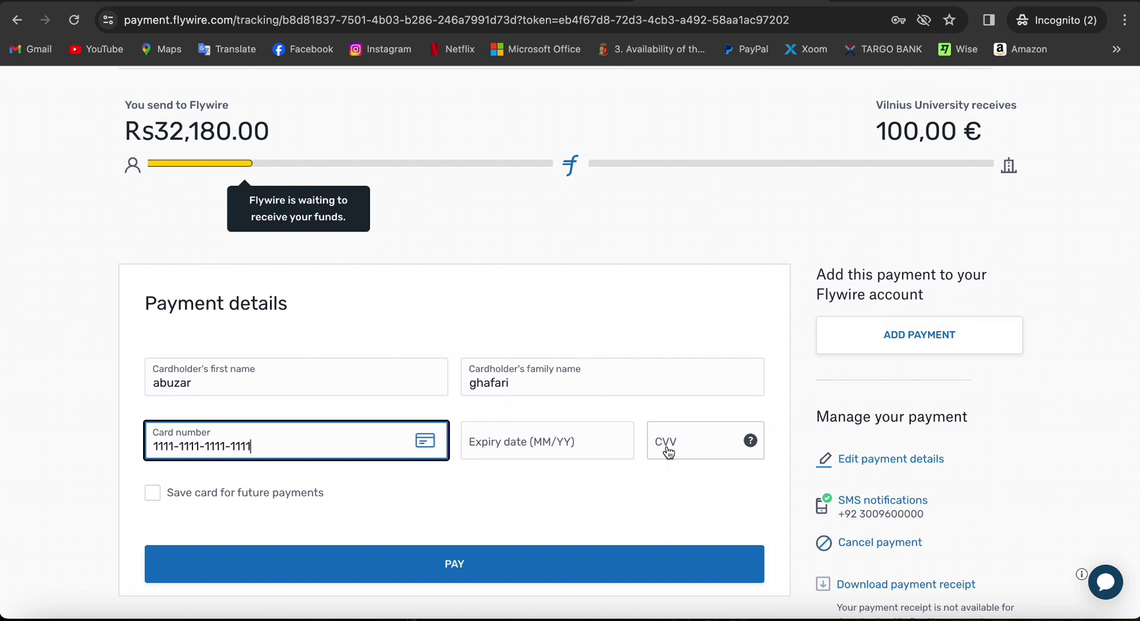
{"action": "scroll", "coordinate": [668, 452], "scroll_direction": "down", "scroll_amount": 2}
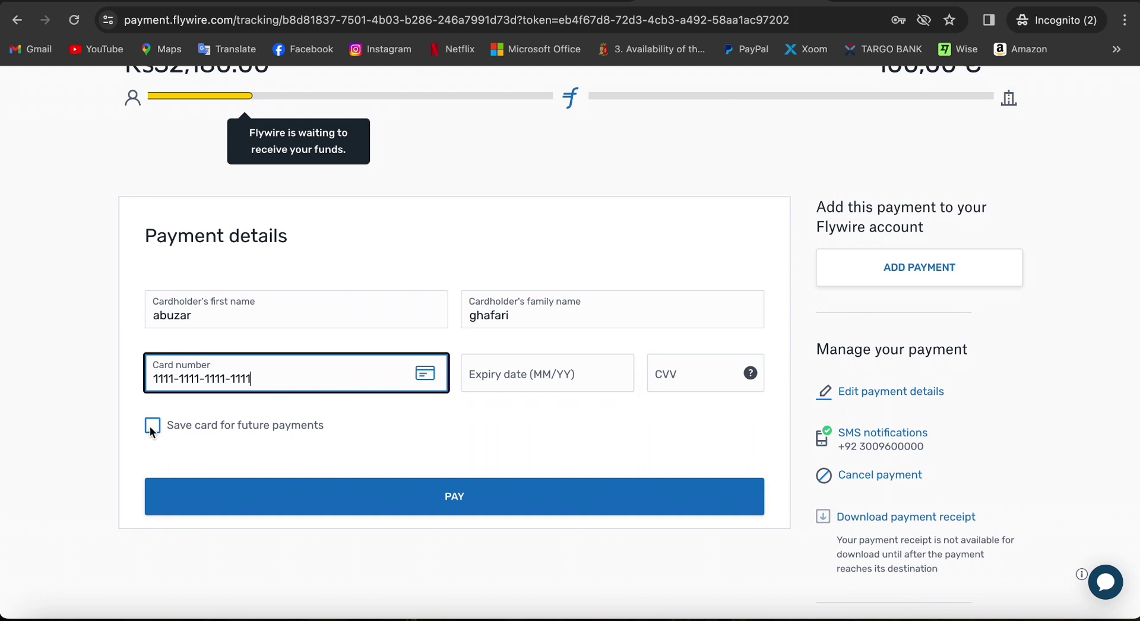
Submit the card payment, then reopen the unpaid €100 proforma invoice in DreamApply
{"action": "left_click", "coordinate": [455, 498]}
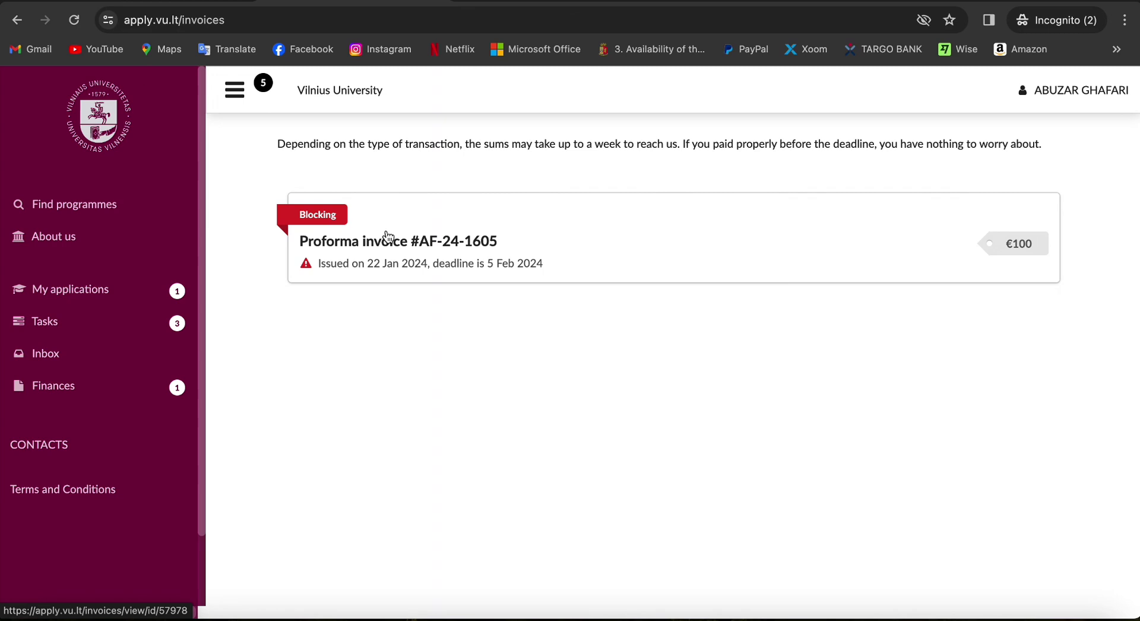
{"action": "left_click", "coordinate": [387, 238]}
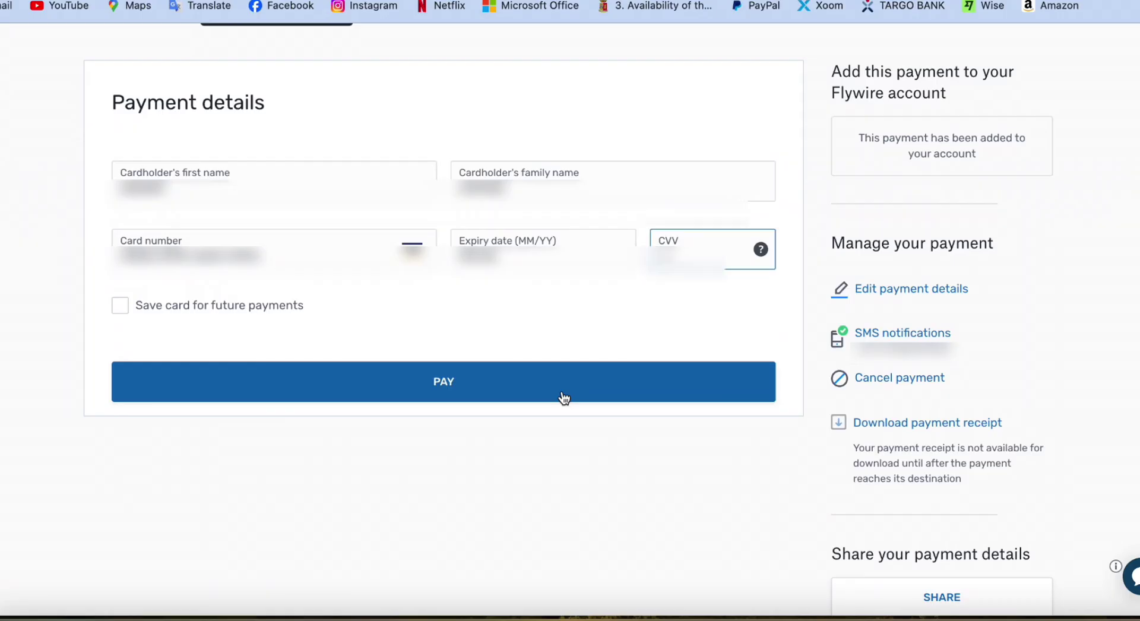
Submit the card payment and decline saving the card to Google
{"action": "left_click", "coordinate": [562, 397]}
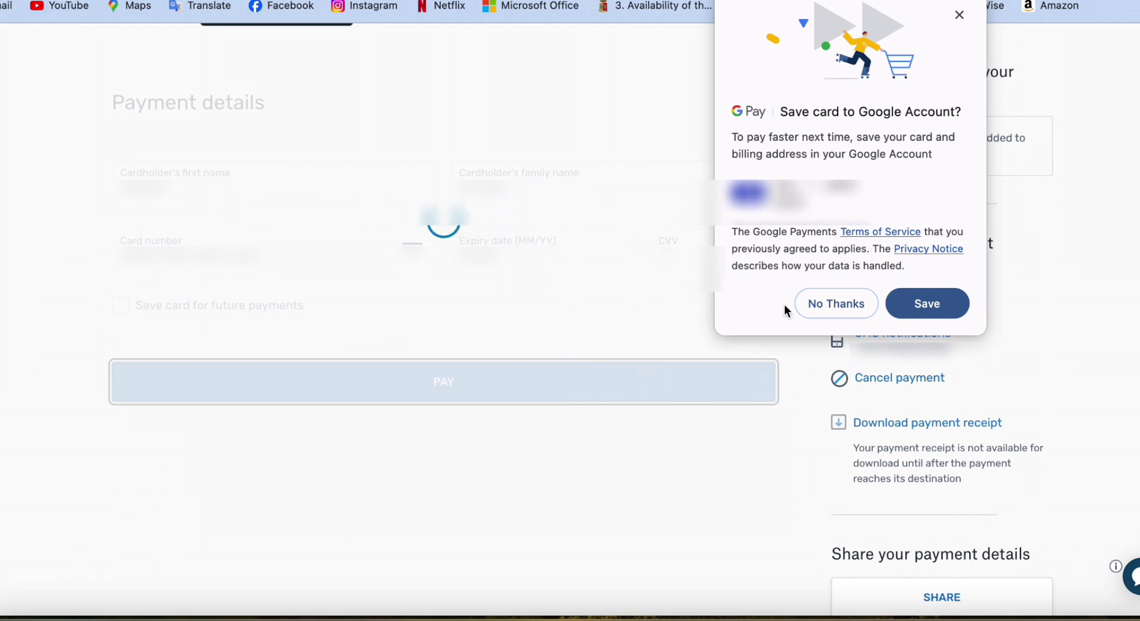
{"action": "left_click", "coordinate": [822, 304]}
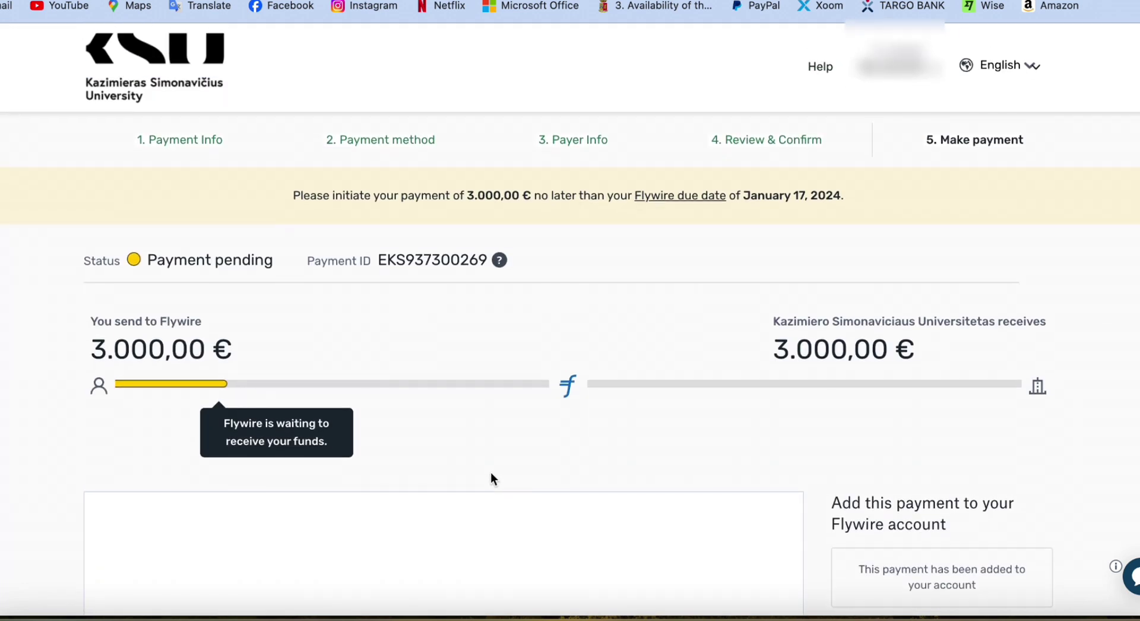
Scroll the bank confirmation frame down to reach the Bestätigen button
{"action": "scroll", "coordinate": [490, 473], "scroll_direction": "down", "scroll_amount": 10}
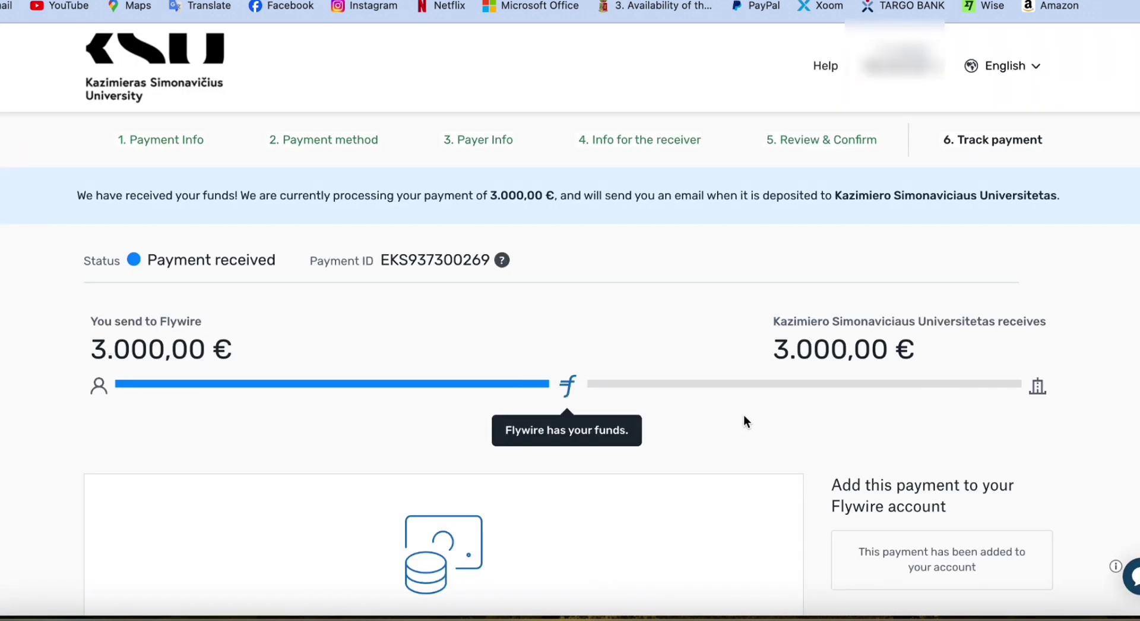
Copy the payment's shareable tracking link and close the share window
{"action": "scroll", "coordinate": [695, 481], "scroll_direction": "down", "scroll_amount": 4}
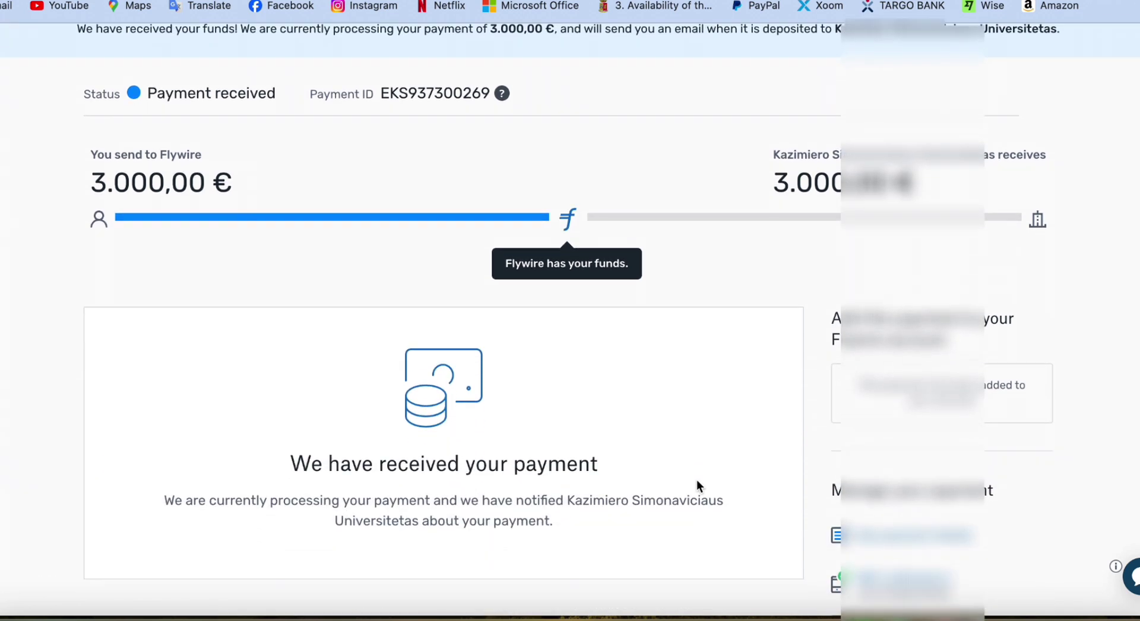
{"action": "scroll", "coordinate": [697, 482], "scroll_direction": "down", "scroll_amount": 1}
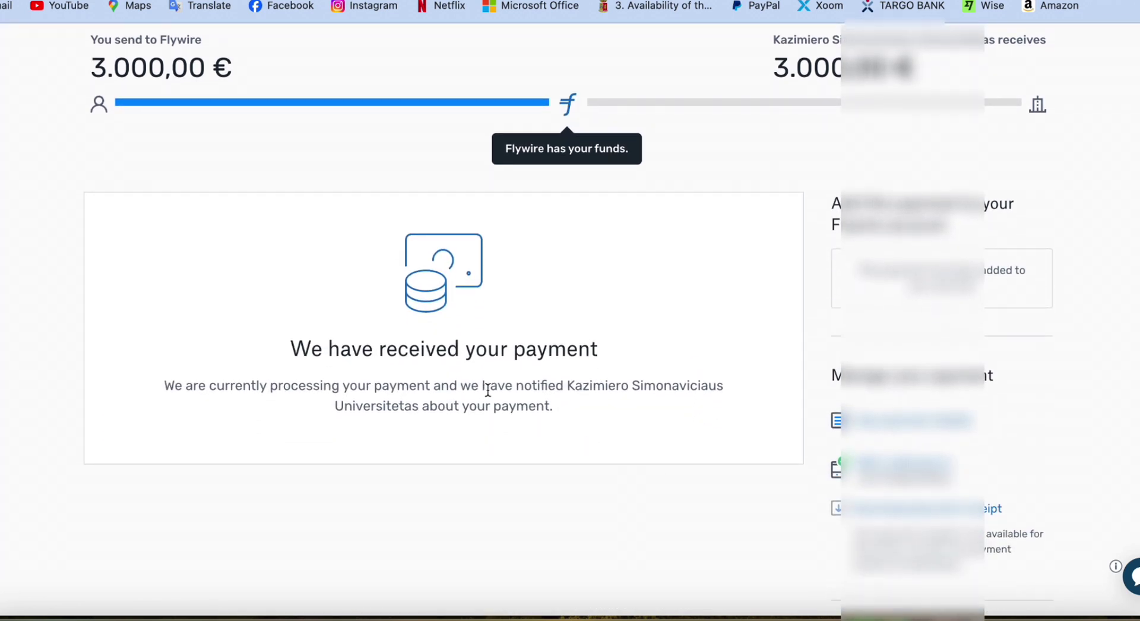
{"action": "scroll", "coordinate": [706, 447], "scroll_direction": "down", "scroll_amount": 3}
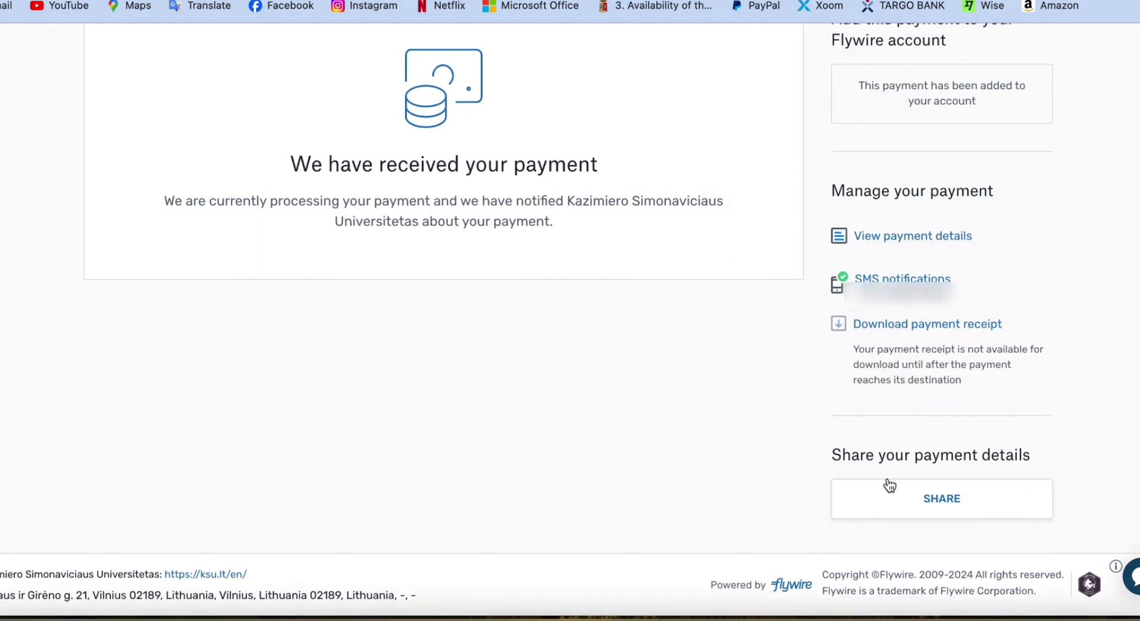
{"action": "left_click", "coordinate": [916, 509]}
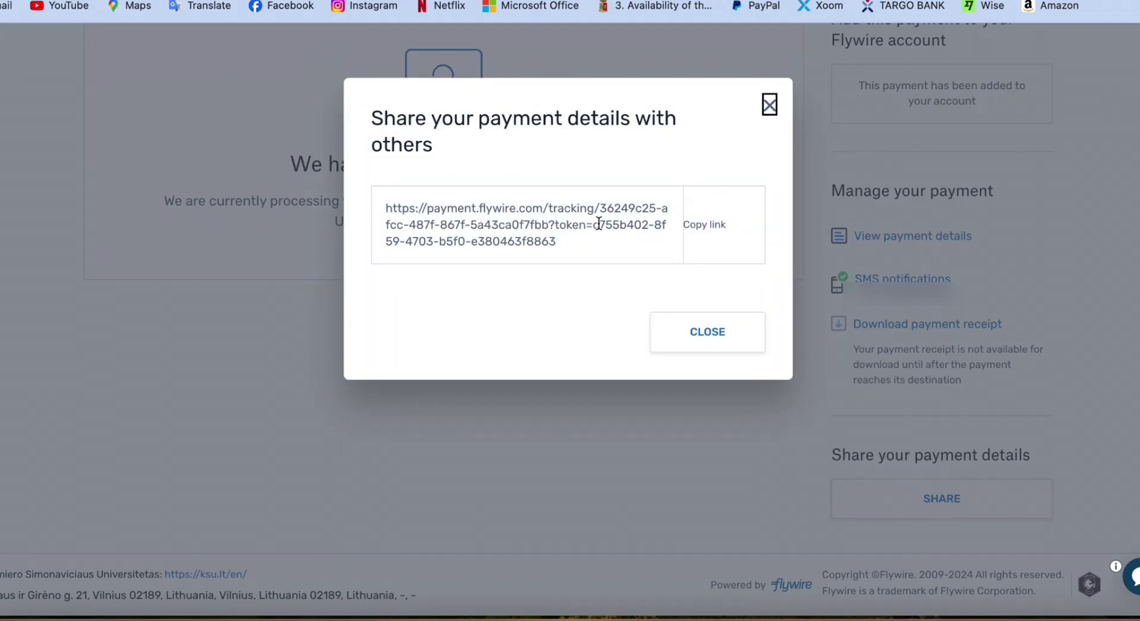
{"action": "left_click", "coordinate": [709, 227]}
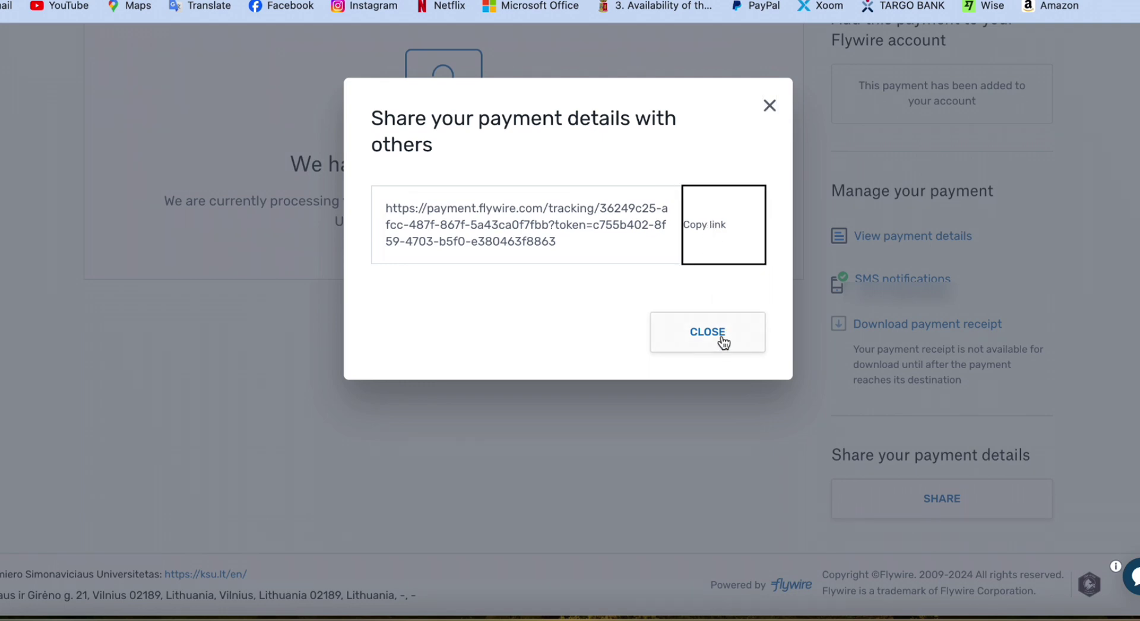
{"action": "left_click", "coordinate": [723, 343]}
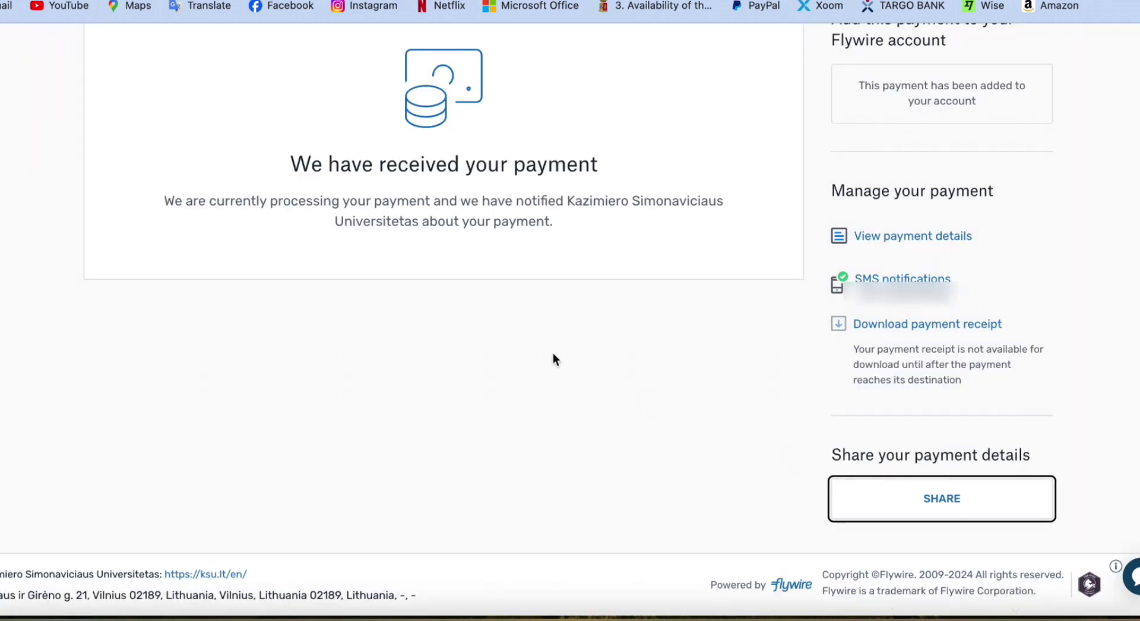
{"action": "scroll", "coordinate": [556, 358], "scroll_direction": "up", "scroll_amount": 1}
{"action": "left_click", "coordinate": [931, 356]}
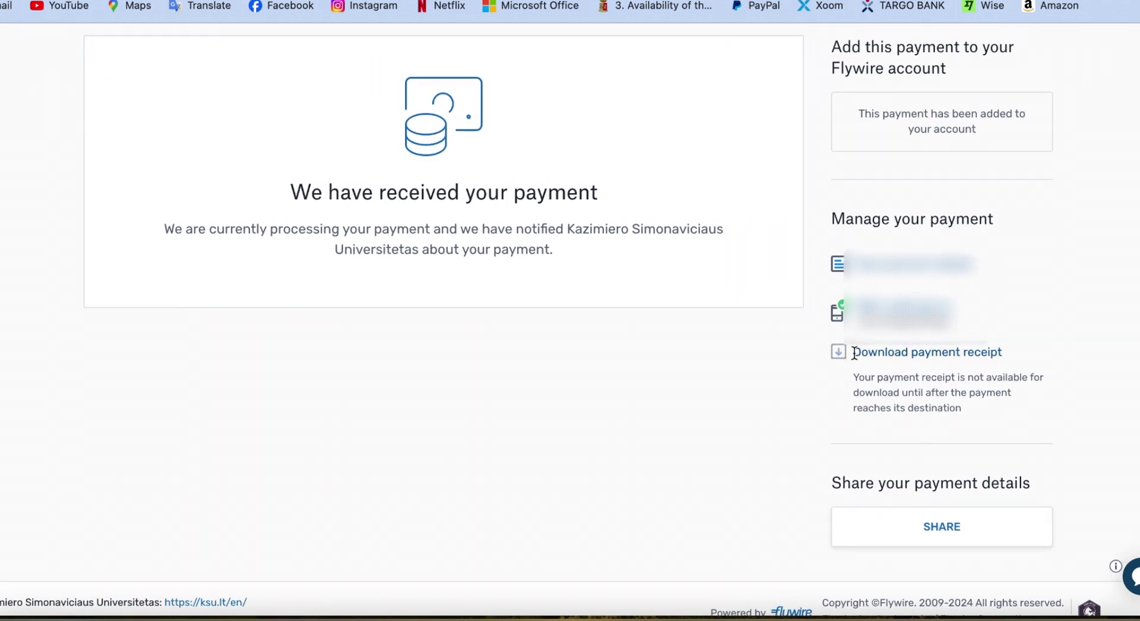
{"action": "scroll", "coordinate": [751, 427], "scroll_direction": "up", "scroll_amount": 5}
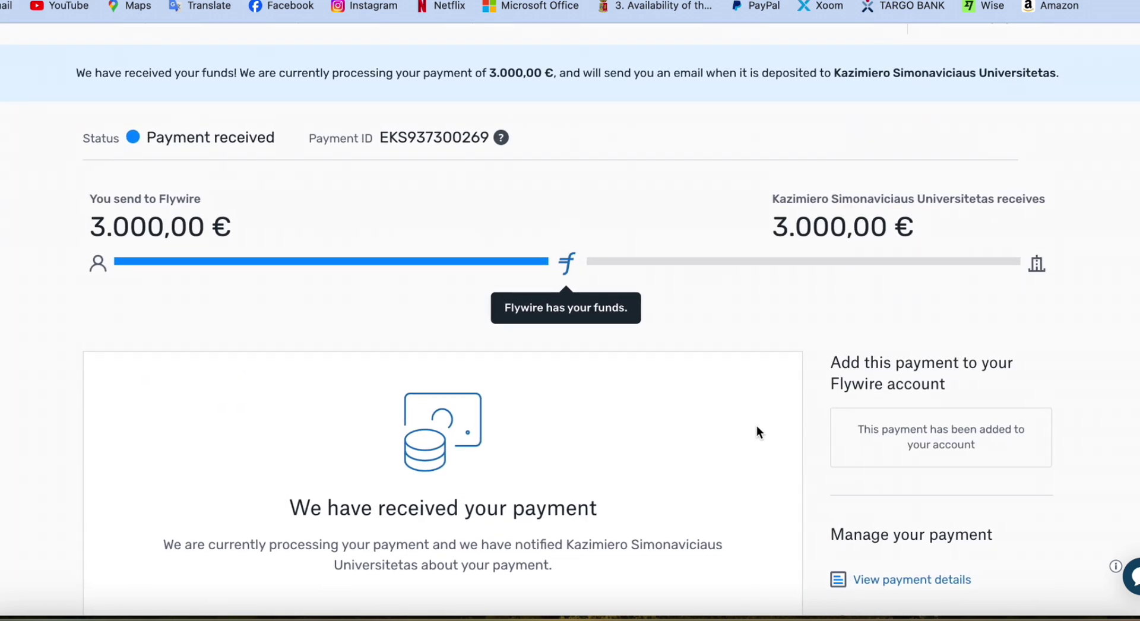
{"action": "scroll", "coordinate": [756, 425], "scroll_direction": "up", "scroll_amount": 1}
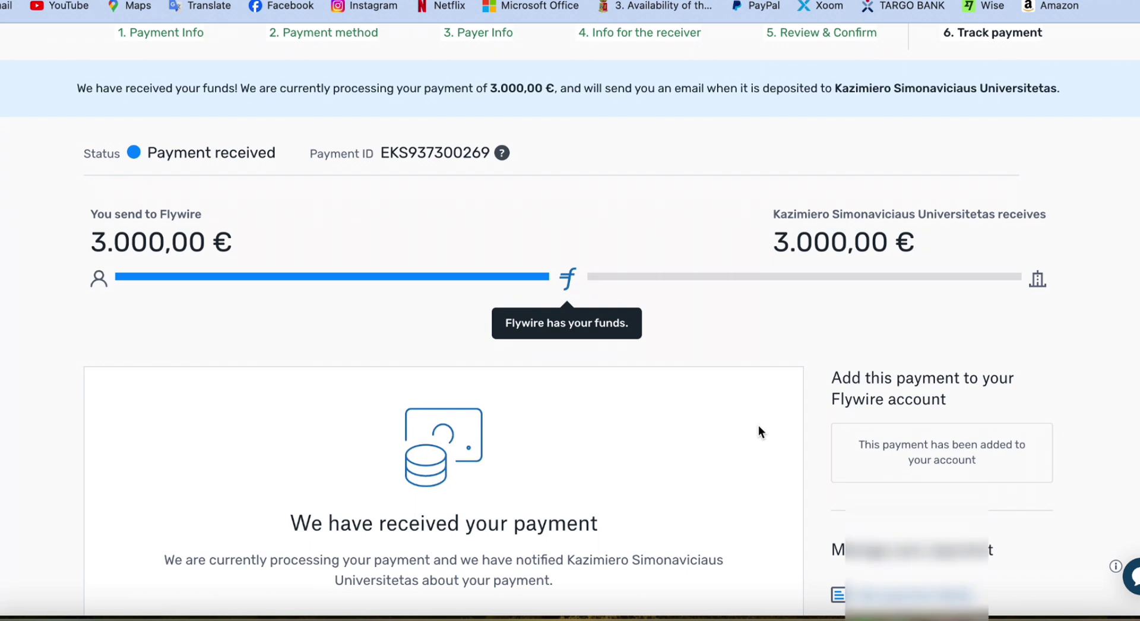
{"action": "scroll", "coordinate": [758, 425], "scroll_direction": "down", "scroll_amount": 3}
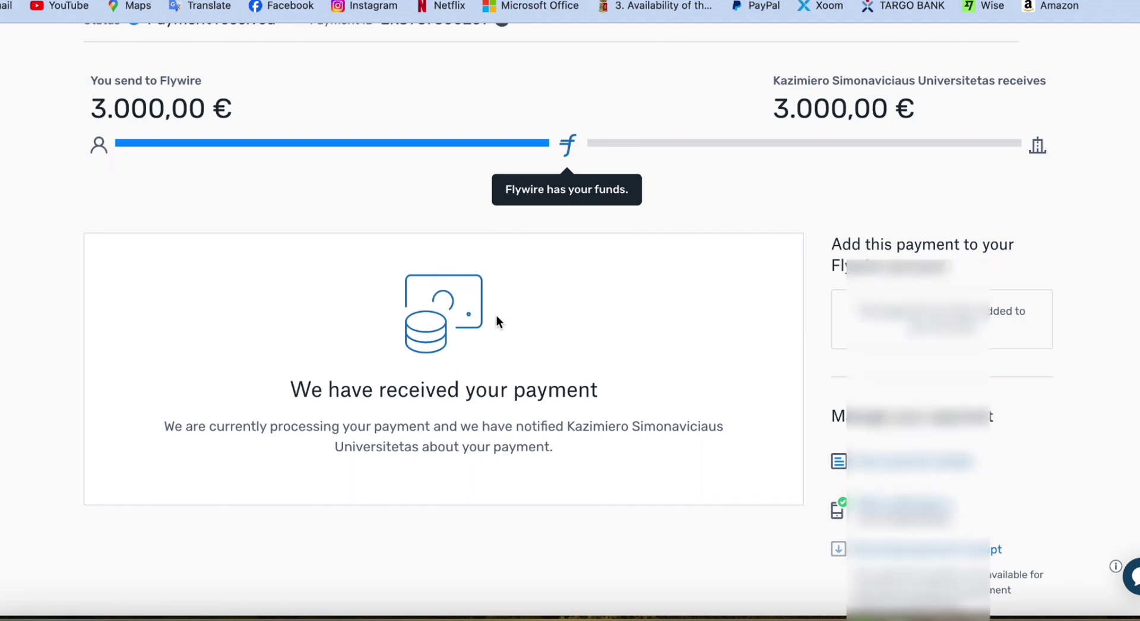
{"action": "scroll", "coordinate": [496, 312], "scroll_direction": "down", "scroll_amount": 4}
{"action": "scroll", "coordinate": [516, 255], "scroll_direction": "up", "scroll_amount": 7}
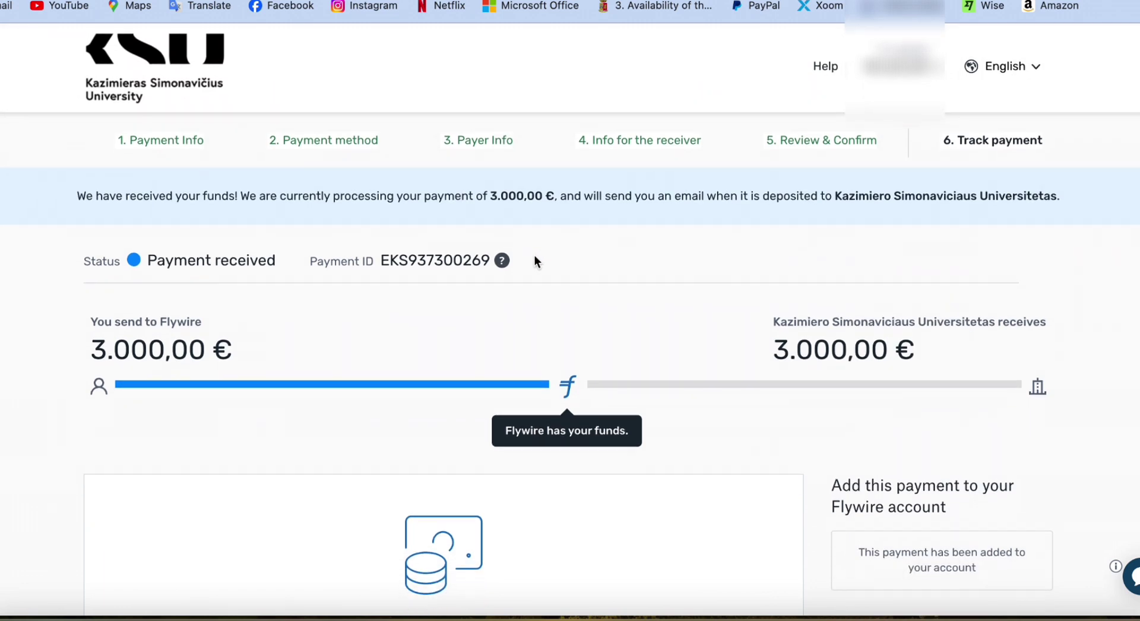
{"action": "scroll", "coordinate": [531, 261], "scroll_direction": "up", "scroll_amount": 1}
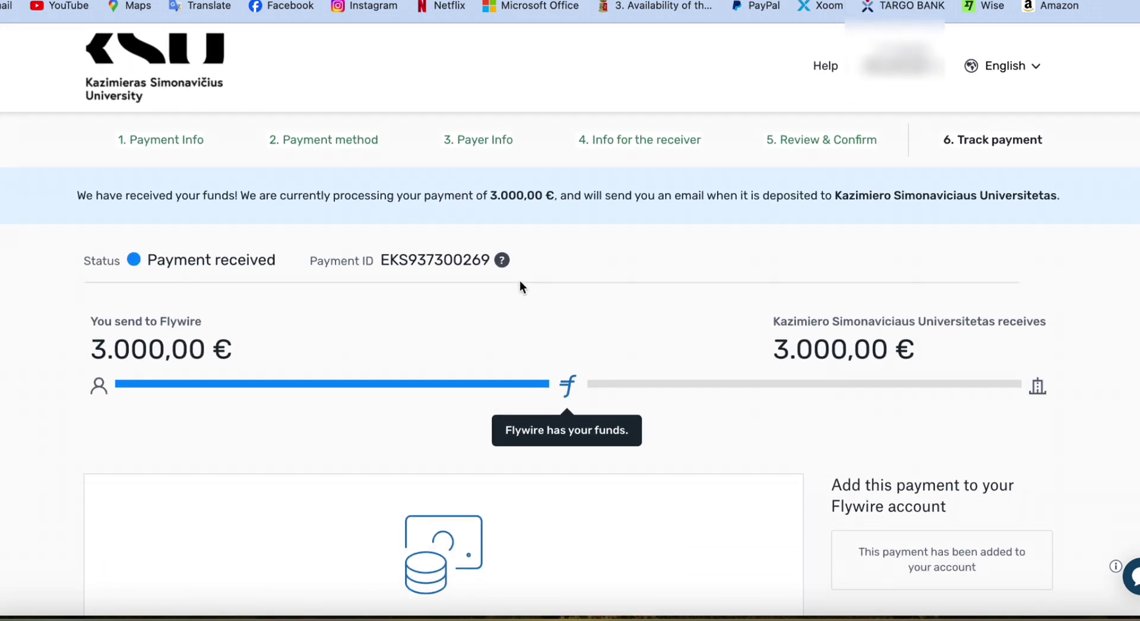